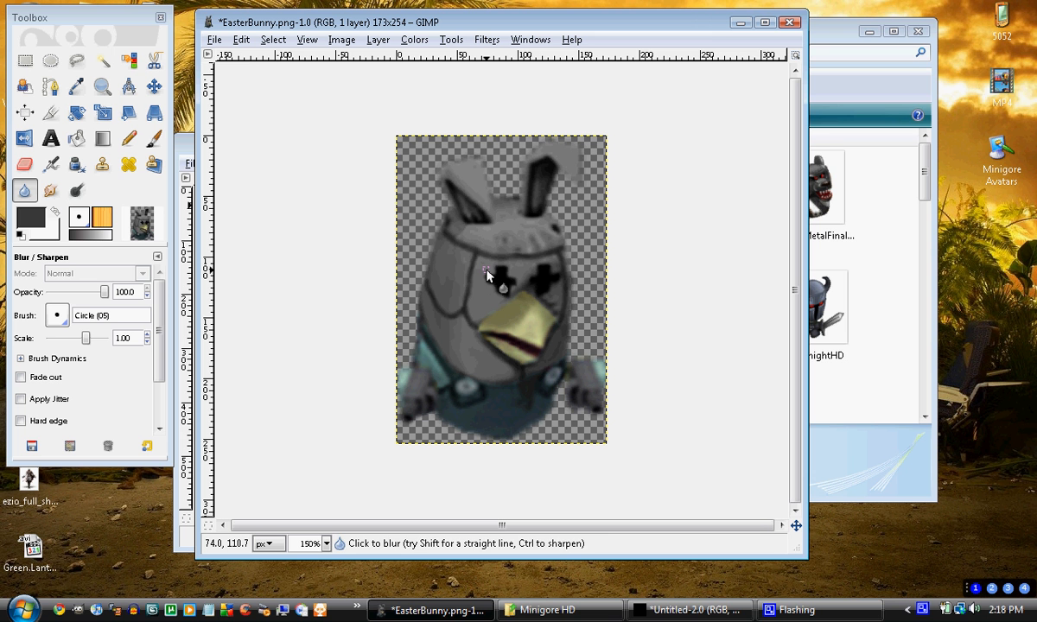
- Copy the bunny character, paste it into the blank 600x600 image, and anchor the floating selection
key(ctrl)
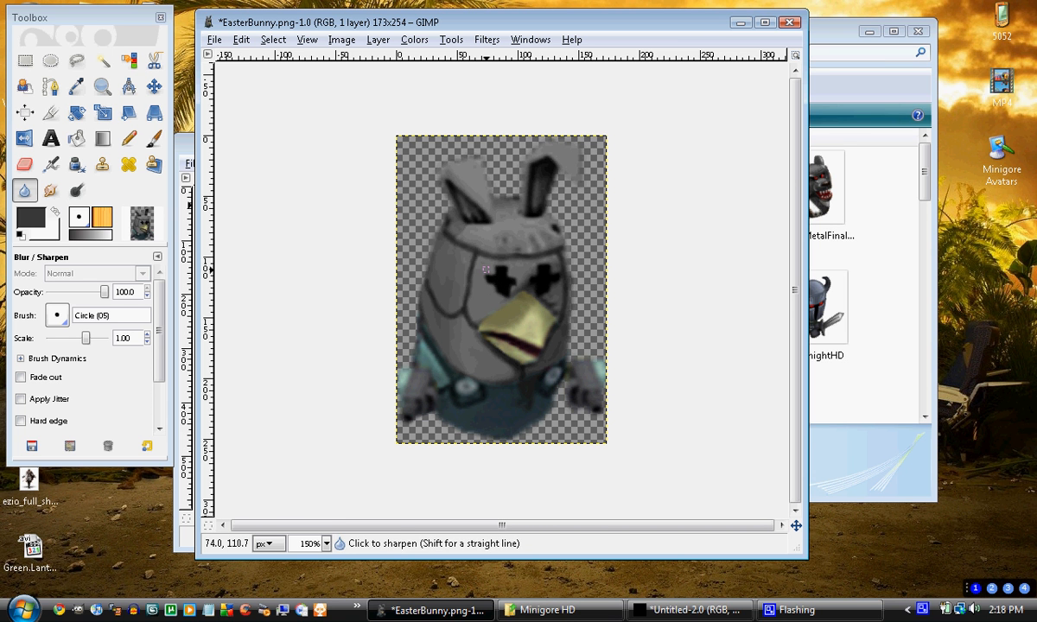
key(ctrl+c)
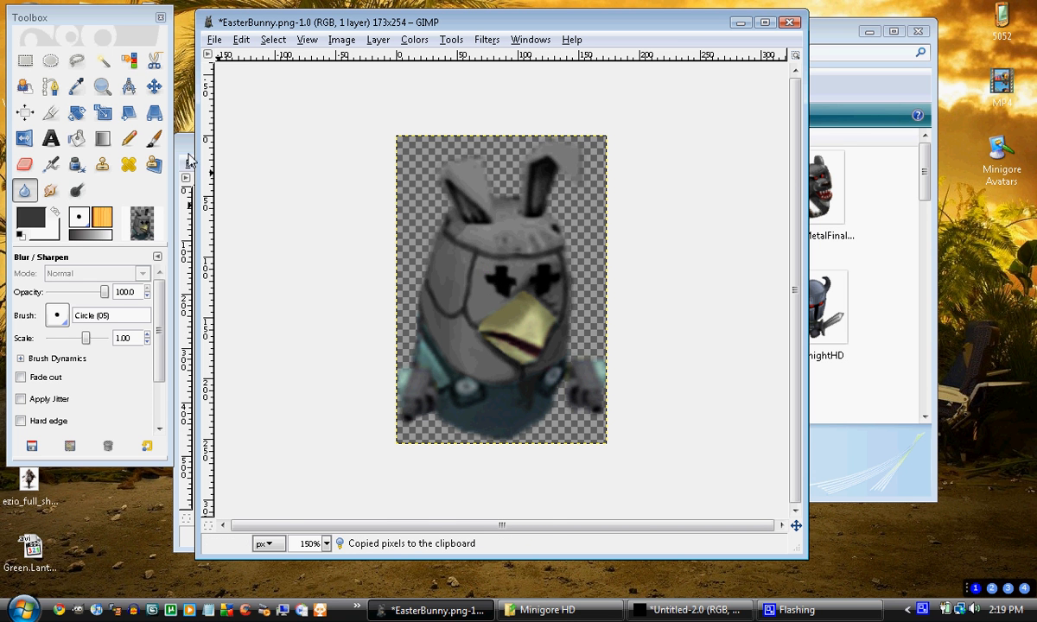
click(185, 146)
click(335, 143)
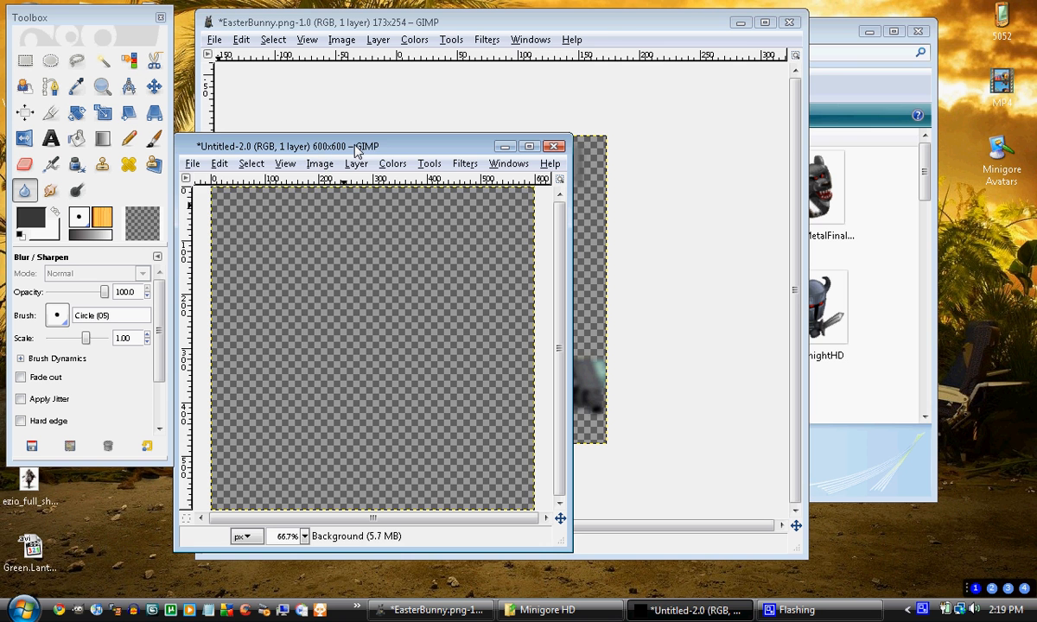
double_click(349, 142)
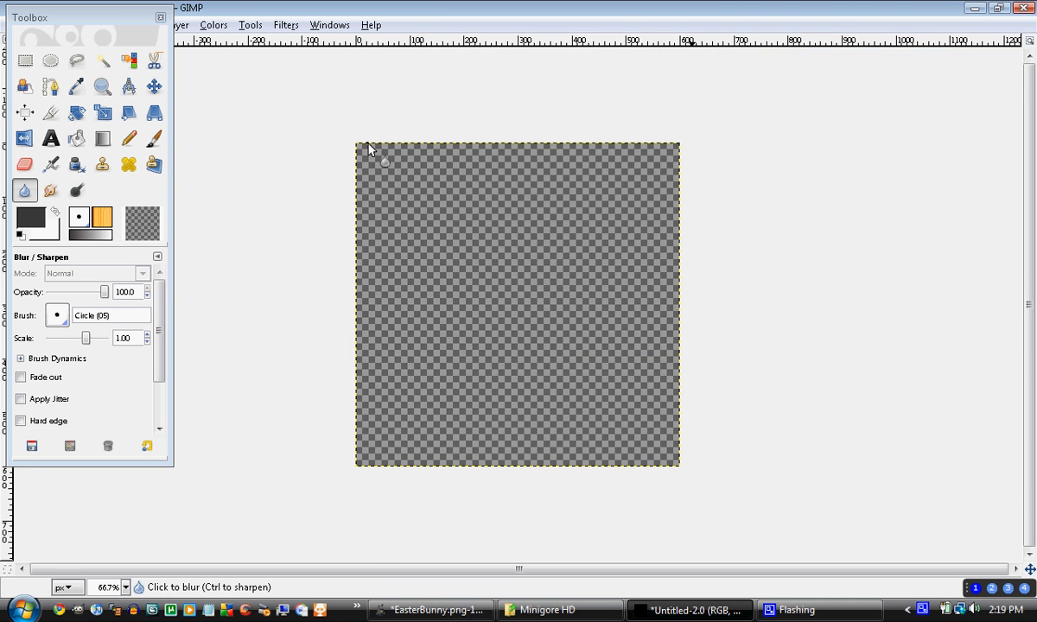
double_click(455, 14)
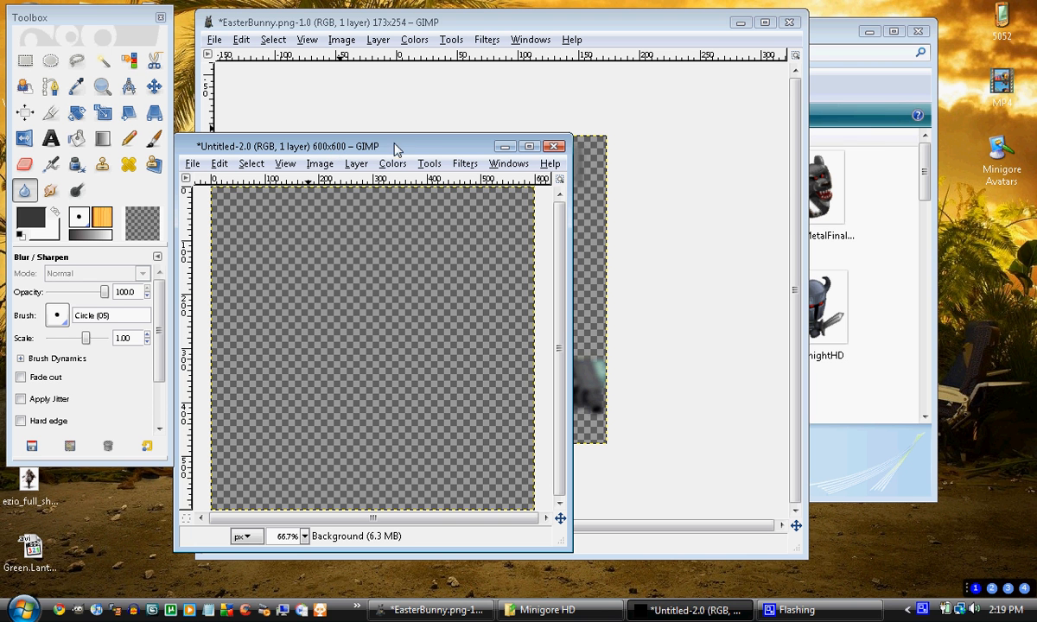
double_click(328, 150)
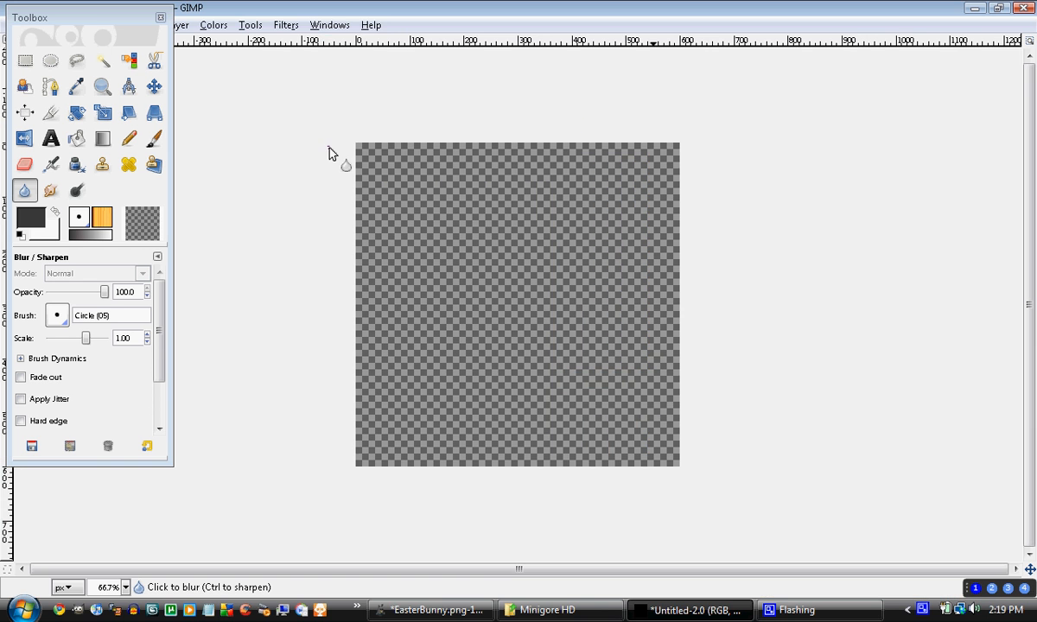
key(ctrl+v)
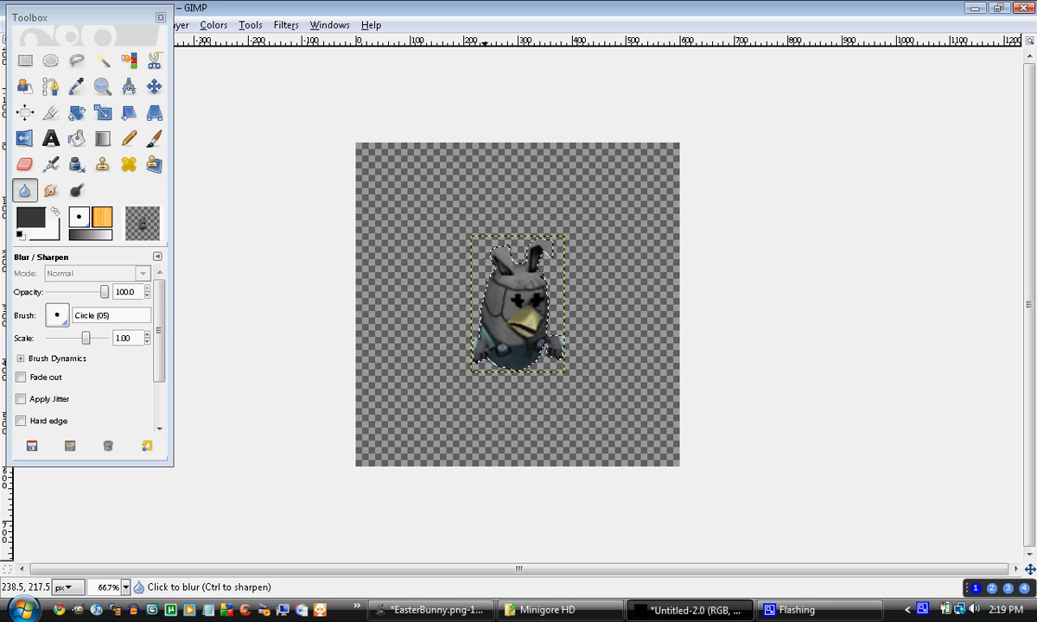
click(25, 61)
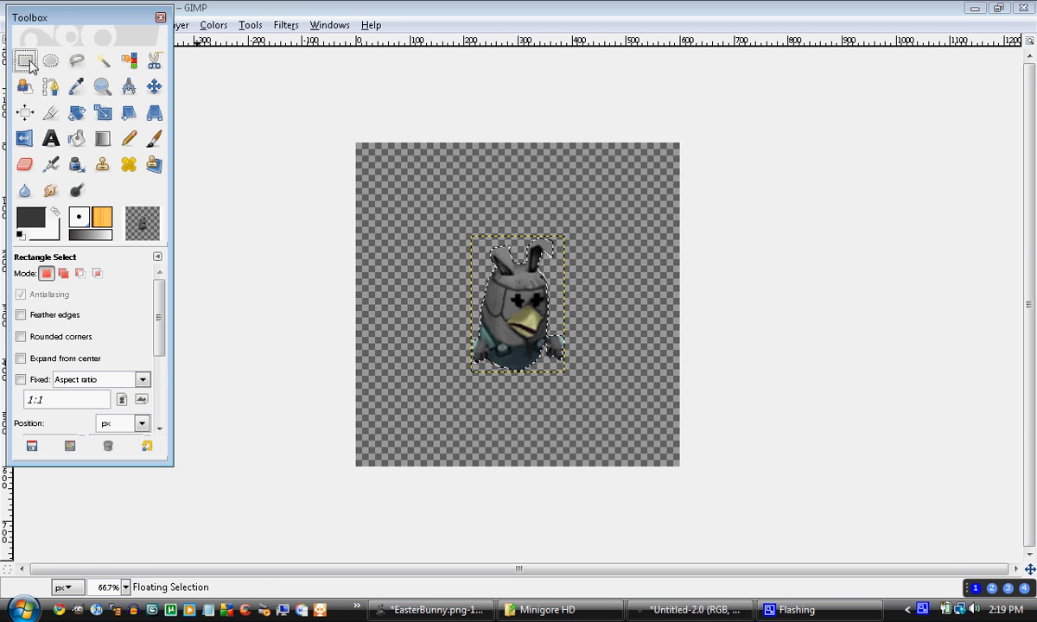
click(340, 207)
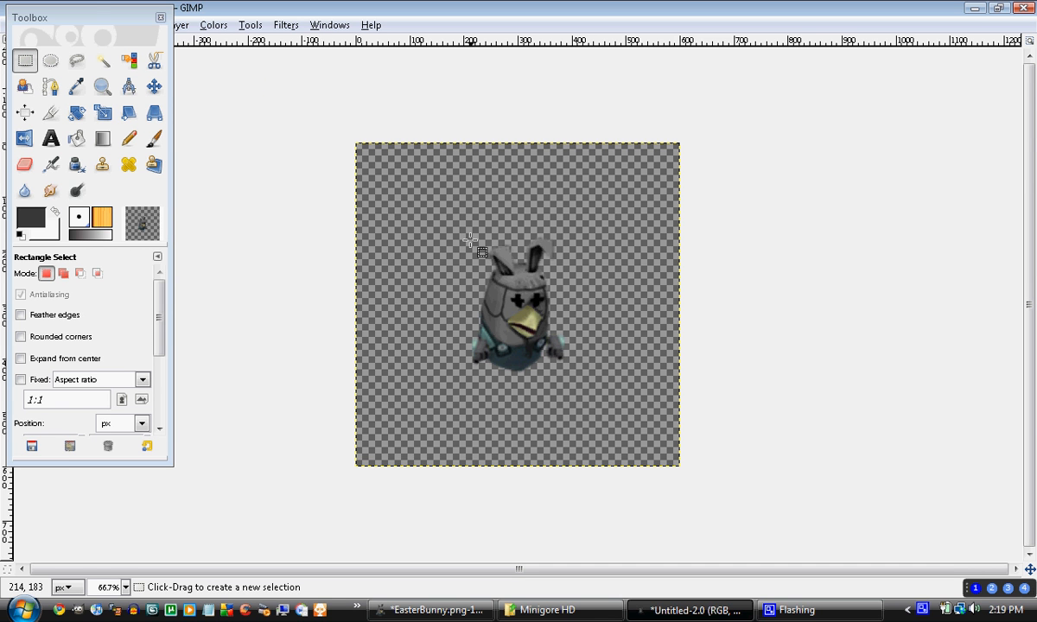
- Draw a rectangular selection closely around the pasted character and crop the image to that selection
drag(466, 239, 569, 377)
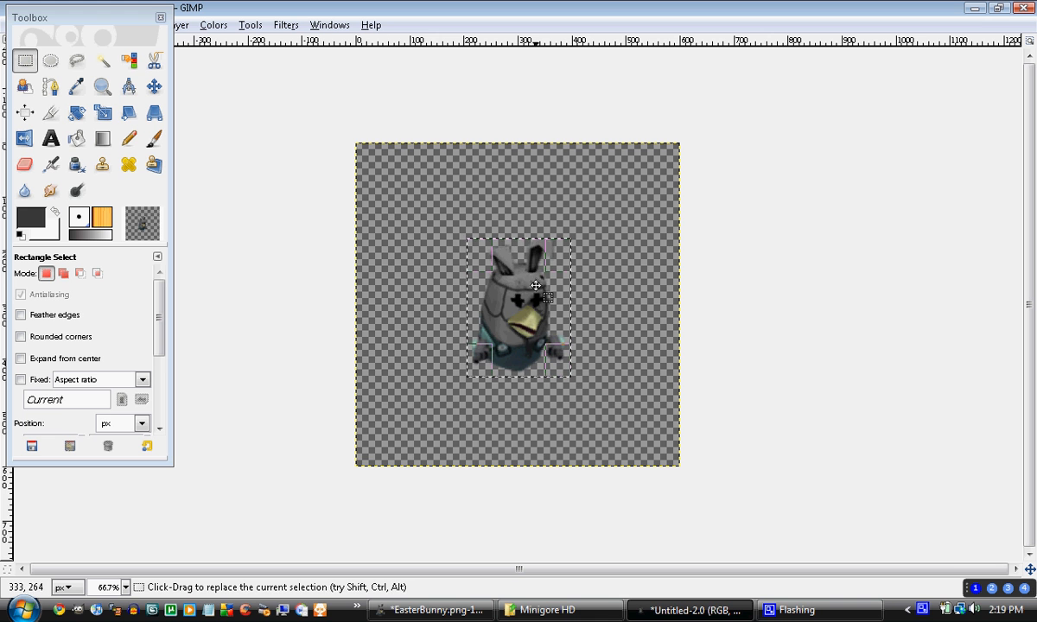
drag(529, 259, 529, 256)
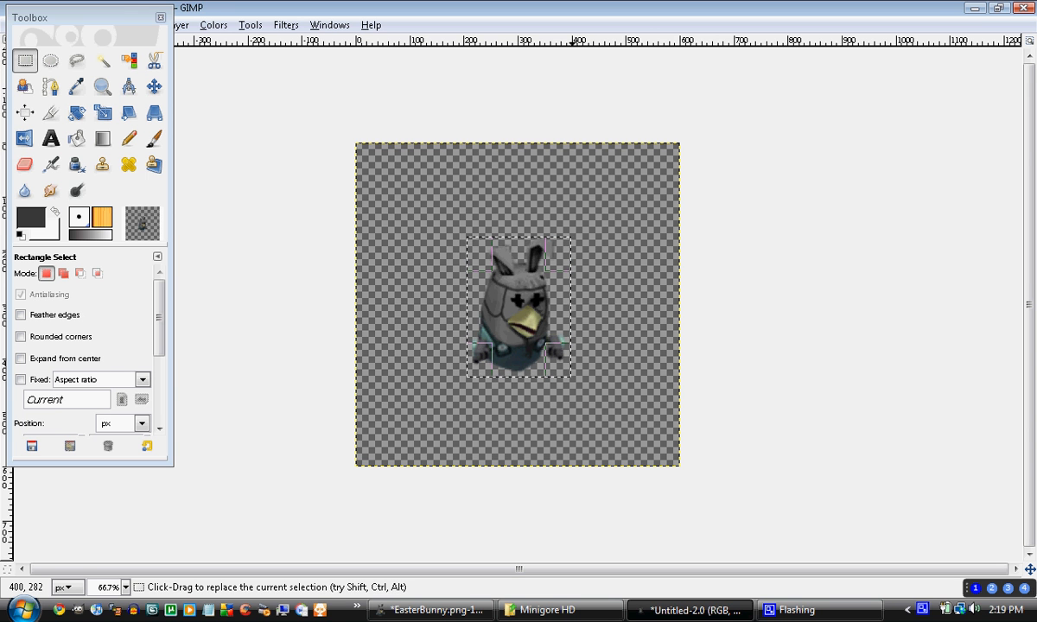
drag(145, 21, 147, 119)
click(140, 26)
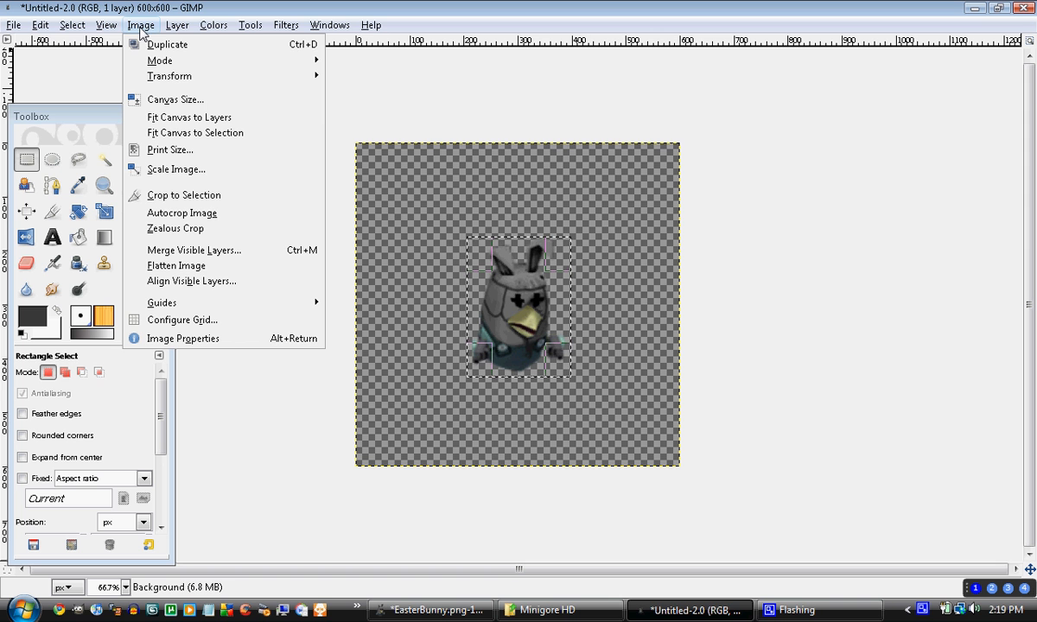
click(167, 197)
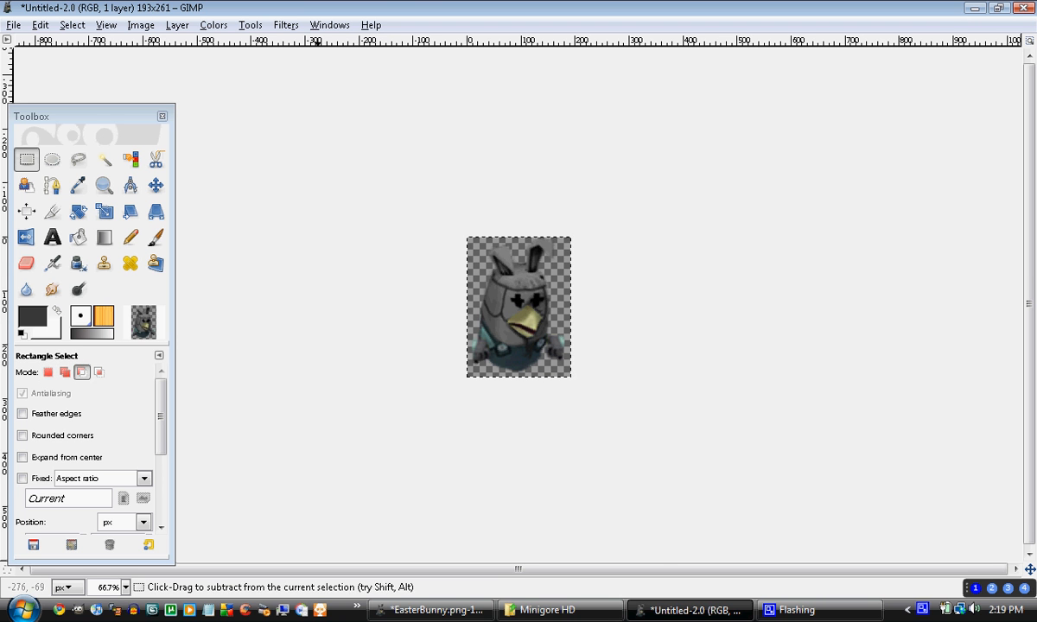
- Undo the crop, clear the rectangular selection, and trim the empty space around the character with Autocrop Image
key(ctrl+z)
click(404, 190)
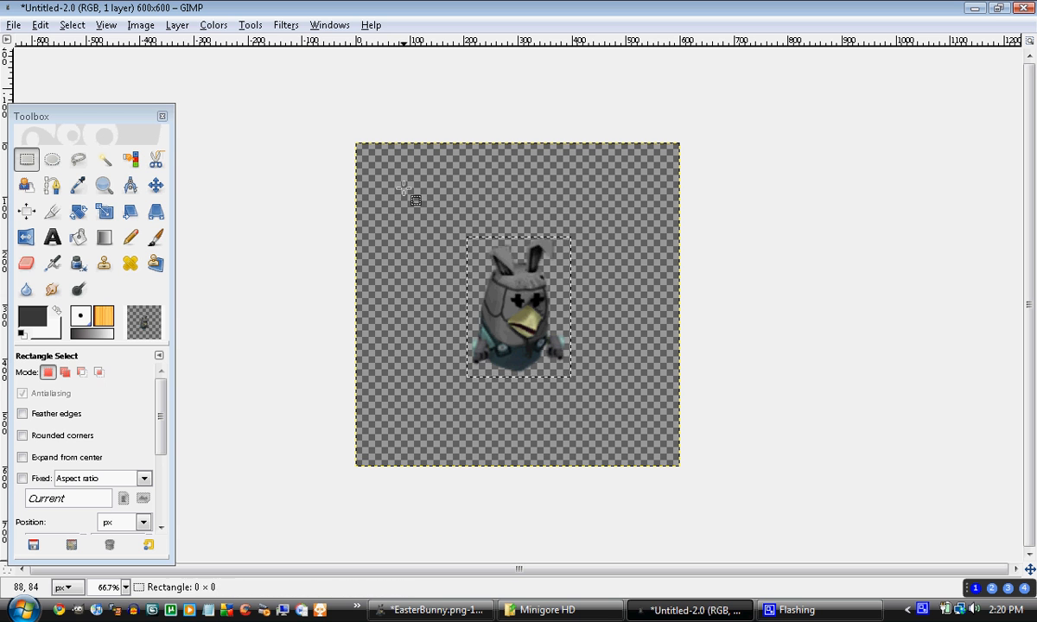
click(142, 26)
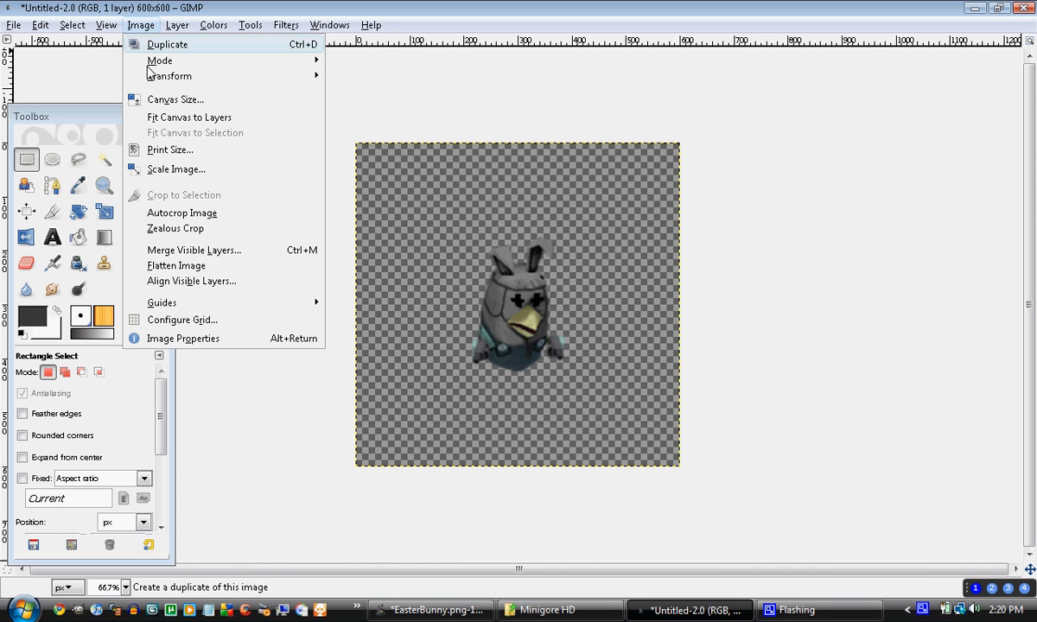
click(172, 214)
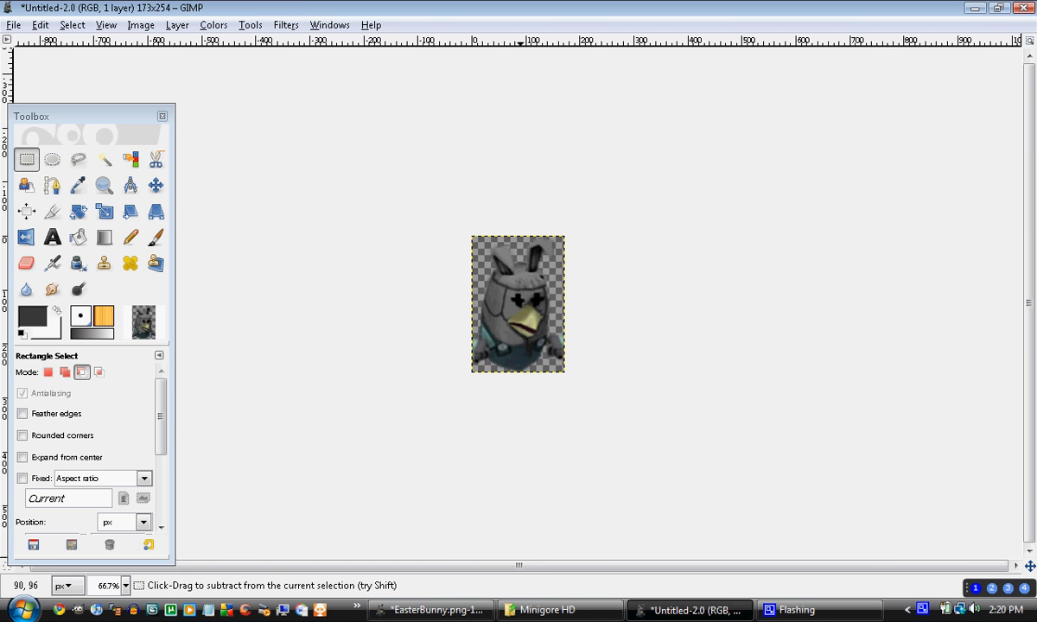
- Close the untitled image without saving its changes
scroll(520, 288, up, 1)
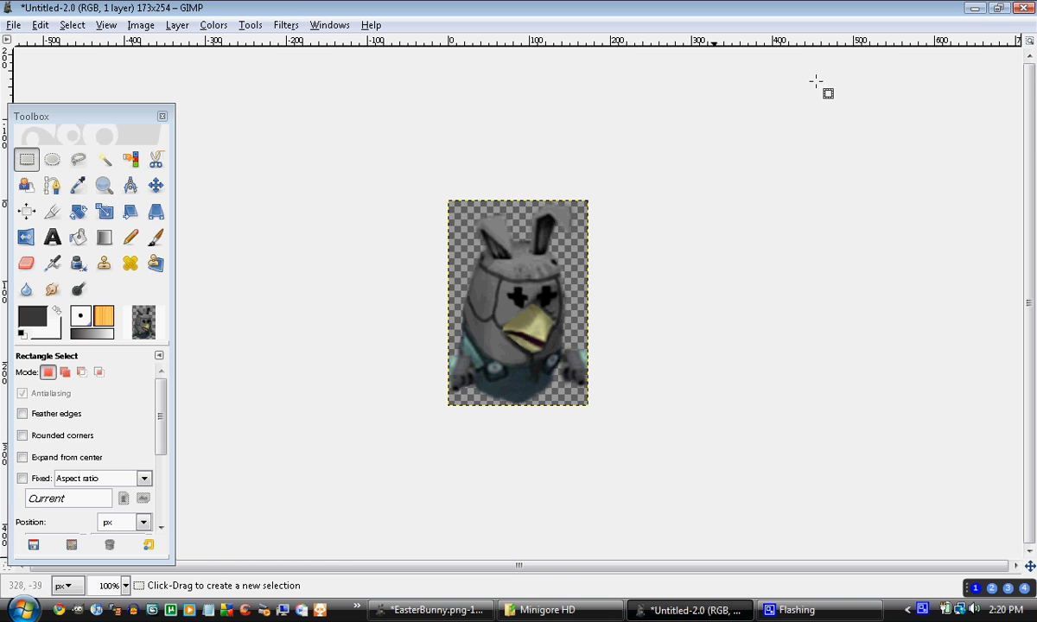
click(1020, 8)
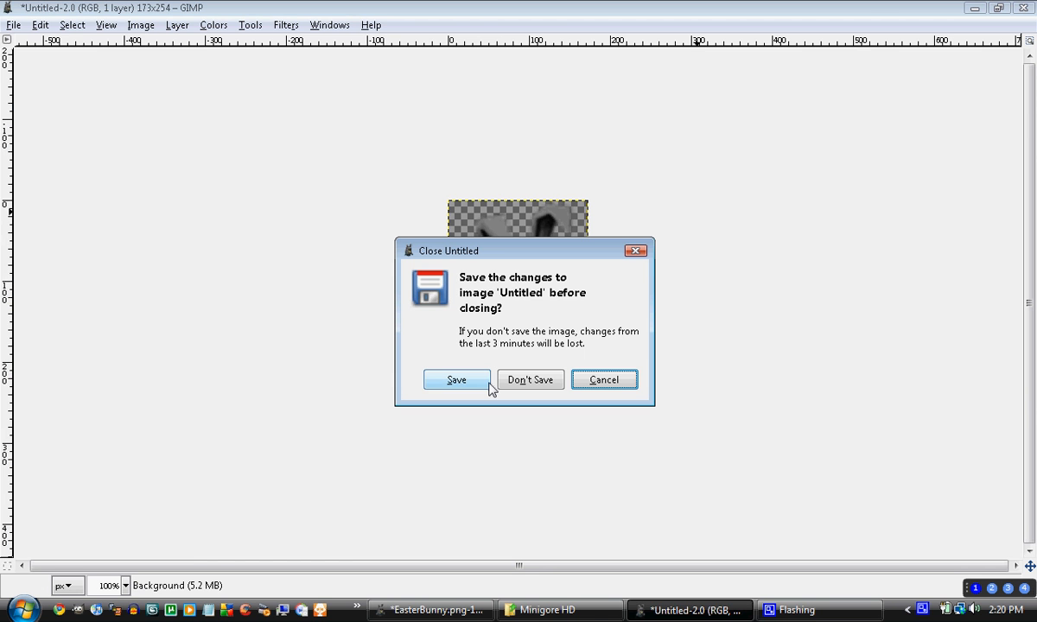
click(515, 385)
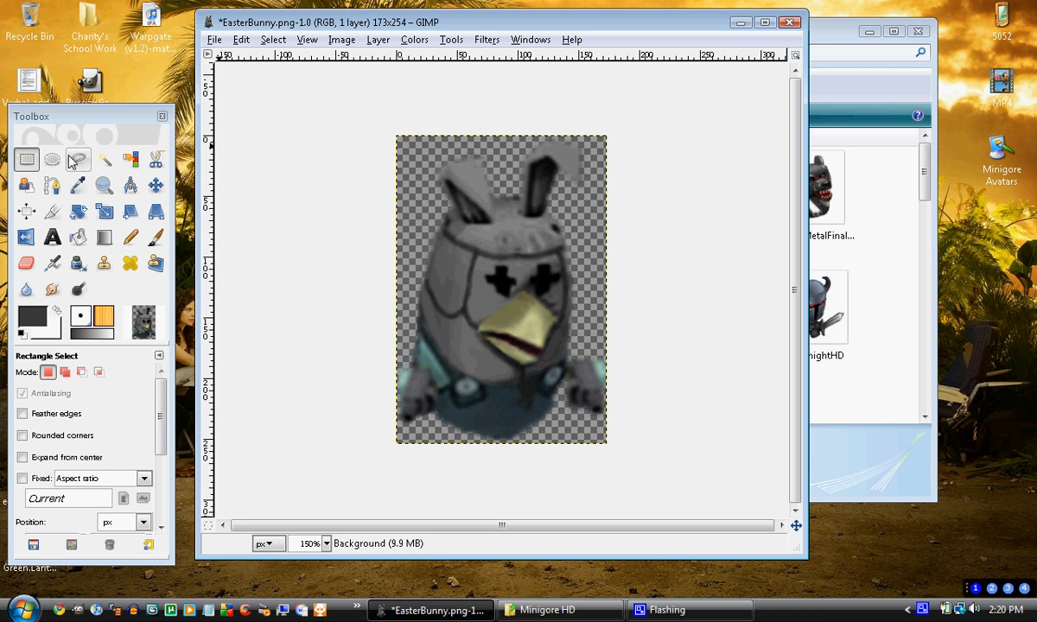
- Outline a narrow curved strip inside the head's side panel, next to the face, with Free Select, raise its brightness, and deselect it
click(76, 159)
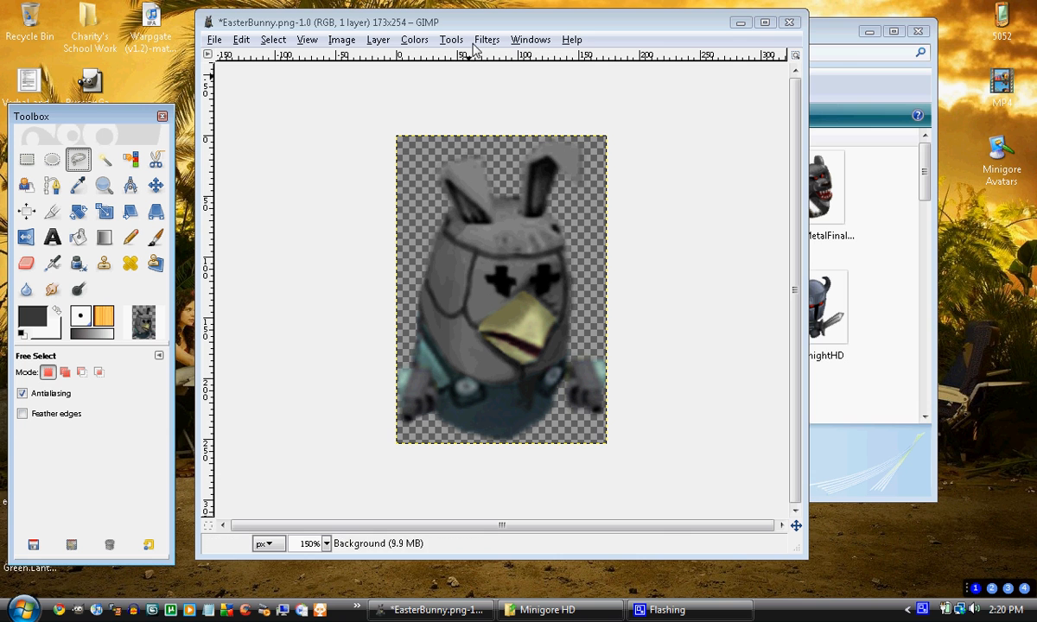
double_click(449, 24)
ctrl+scroll(456, 300, up, 1)
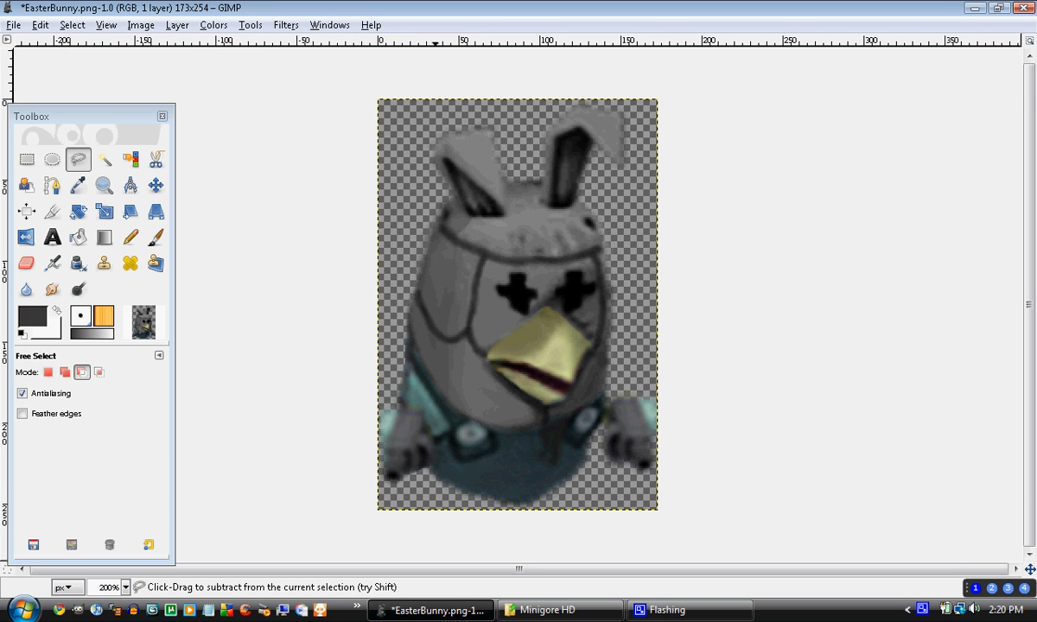
ctrl+scroll(518, 303, up, 1)
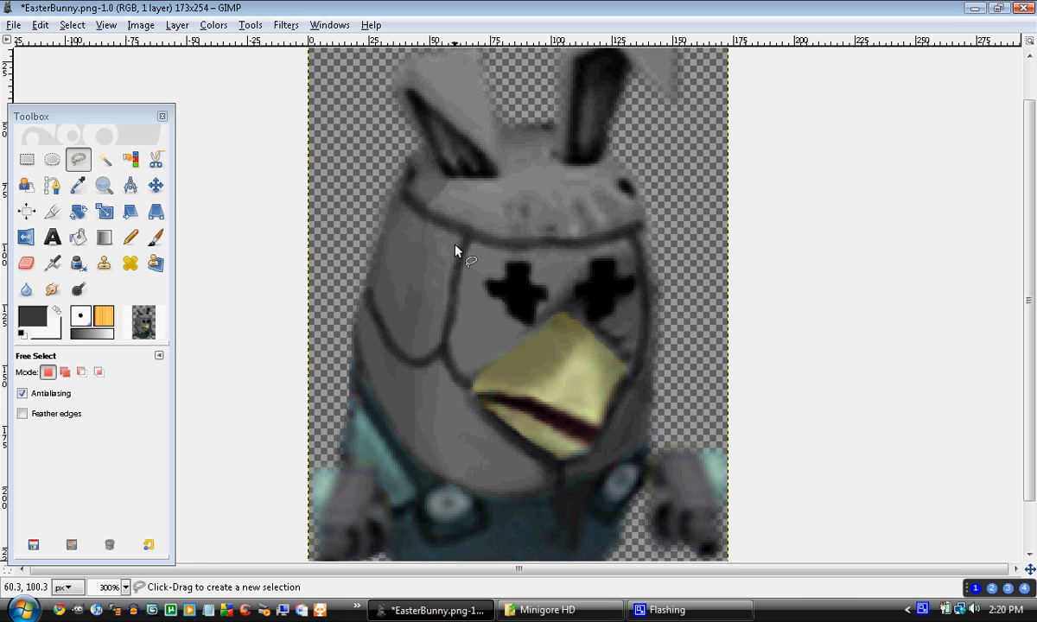
mouse_move(454, 243)
mouse_down()
mouse_move(437, 336)
mouse_move(418, 348)
mouse_move(453, 246)
mouse_up()
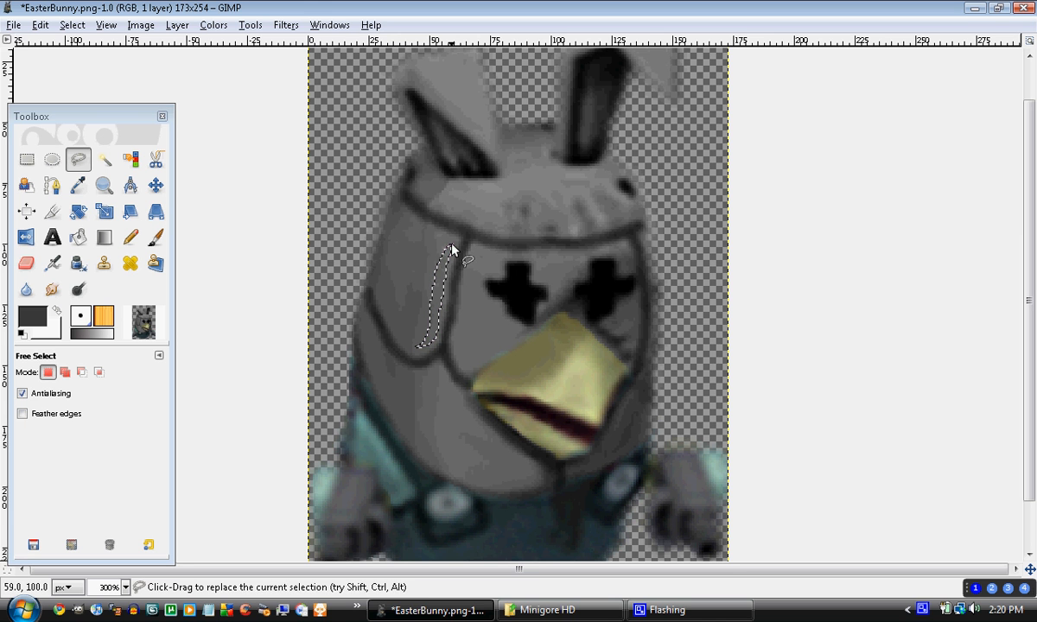
click(208, 24)
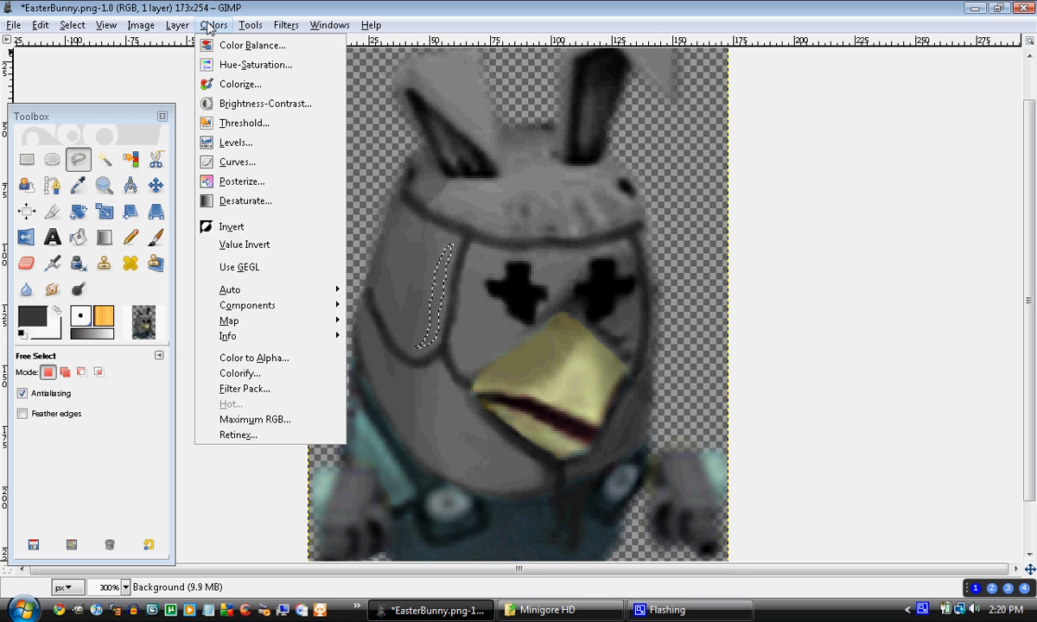
click(227, 104)
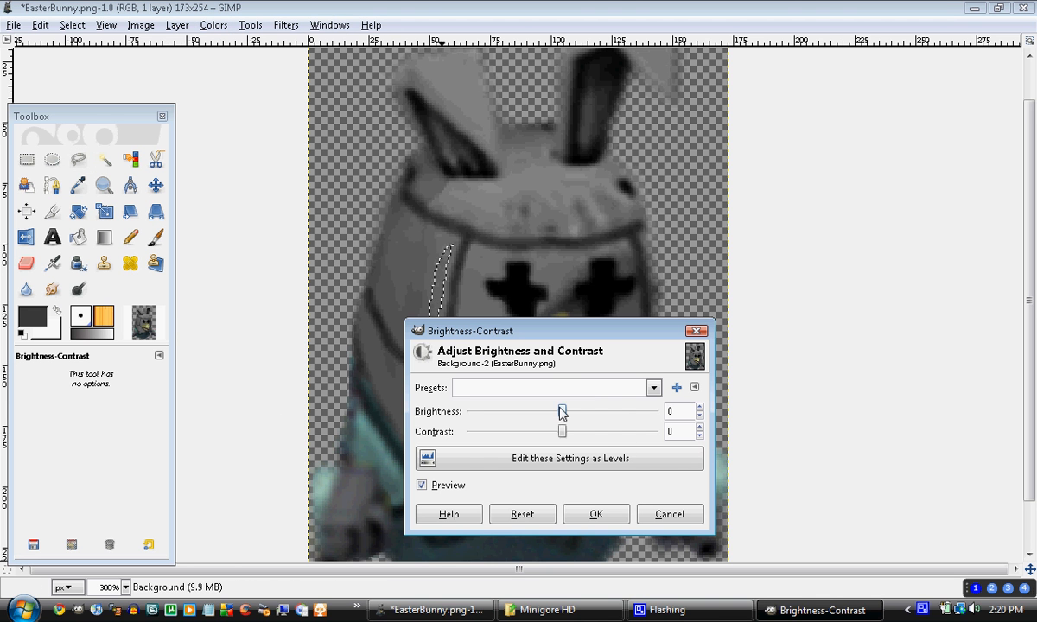
drag(562, 411, 635, 416)
click(592, 517)
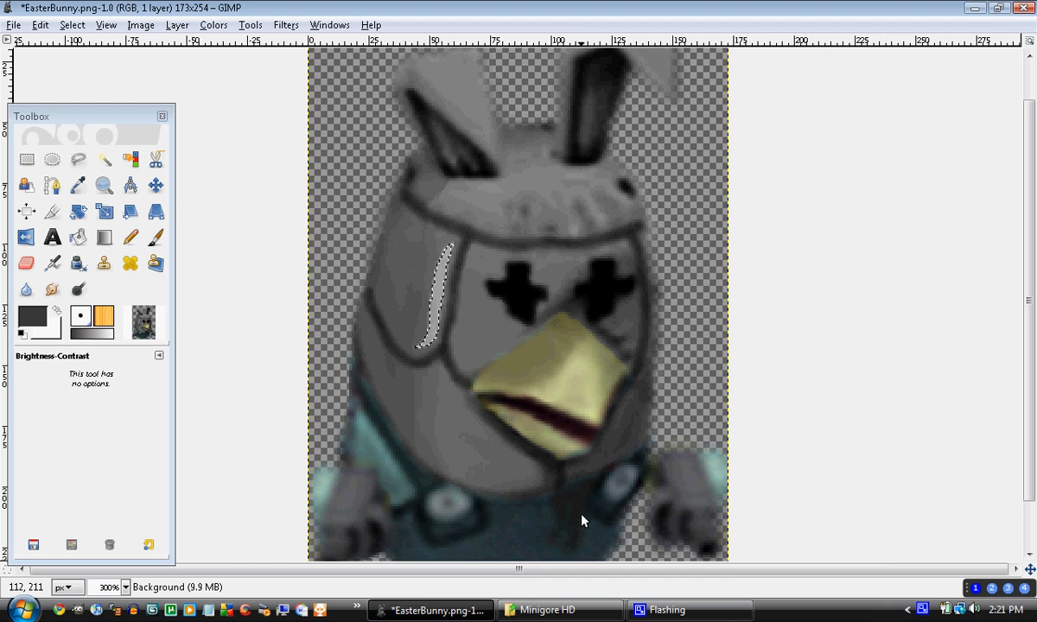
click(27, 159)
click(261, 197)
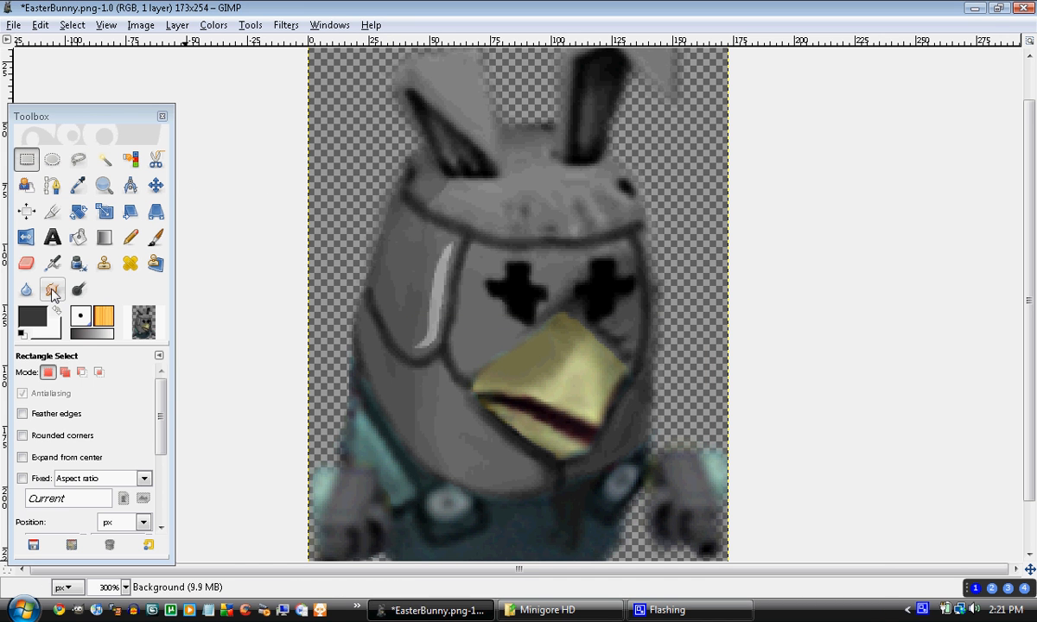
- Smudge the lower end of the bright strip along the side panel's bottom curve using the Circle (03) brush
click(52, 289)
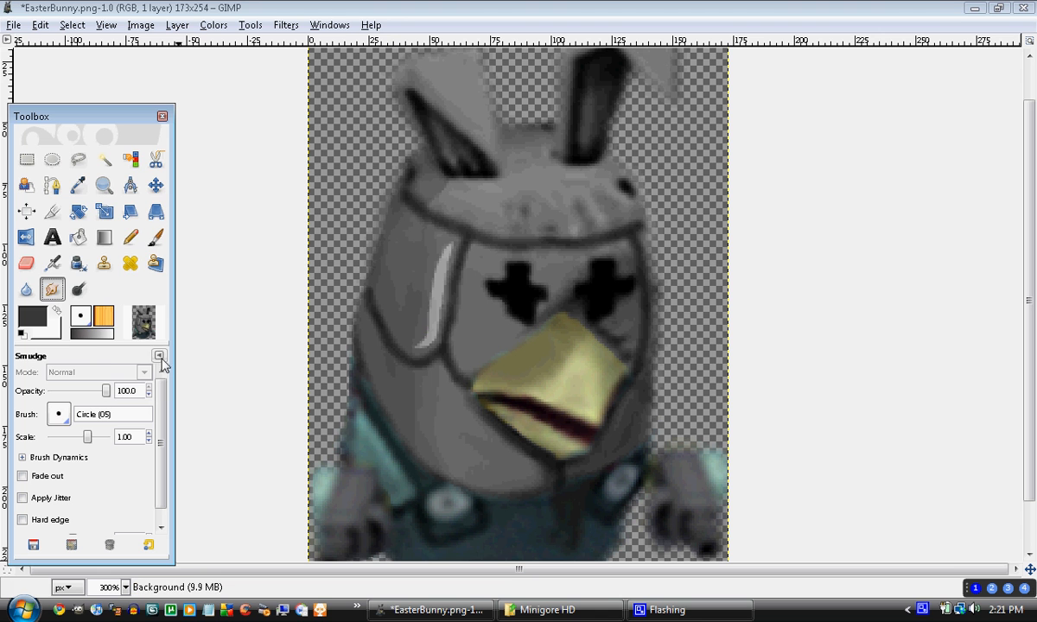
click(59, 415)
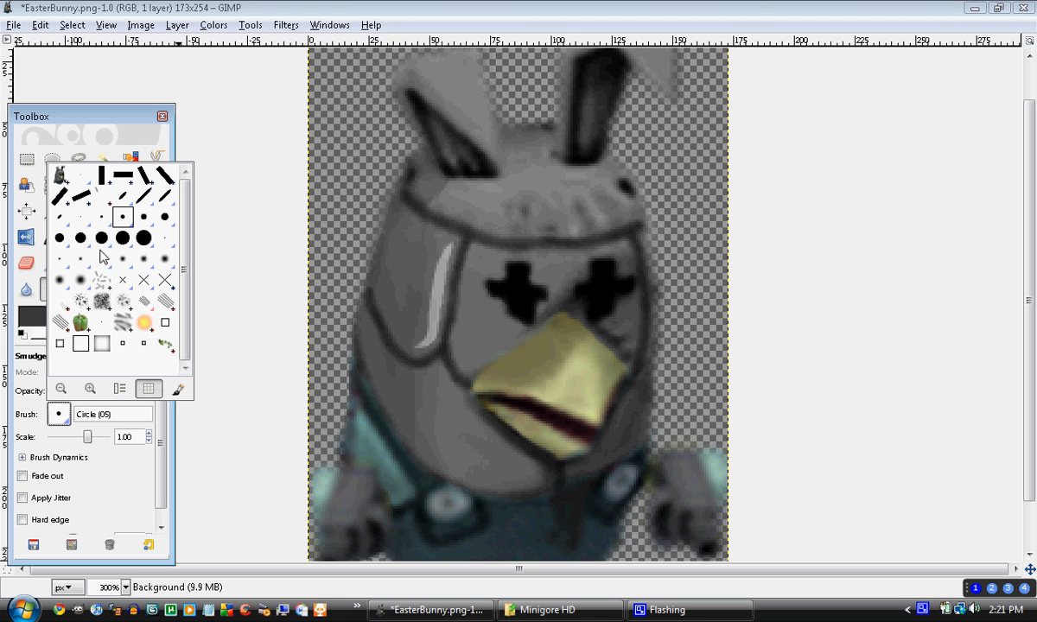
click(101, 217)
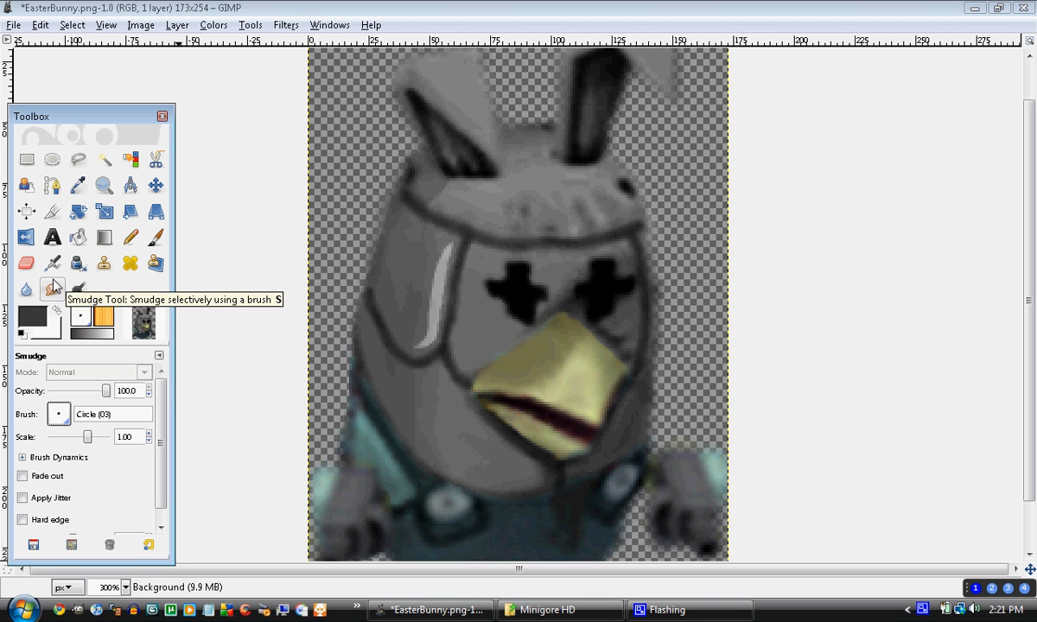
click(430, 349)
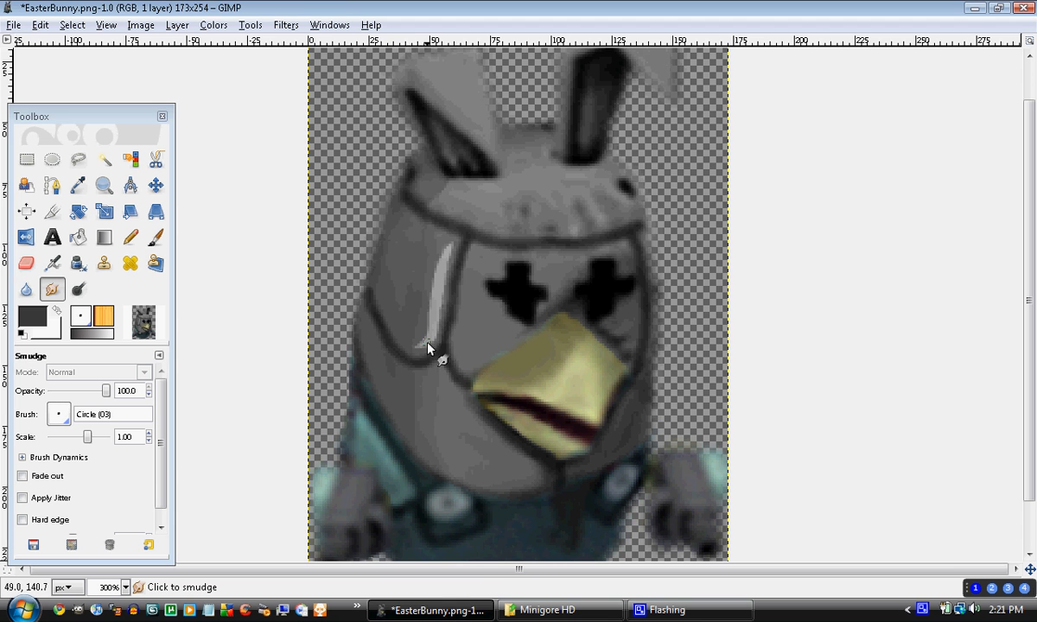
drag(408, 349, 443, 351)
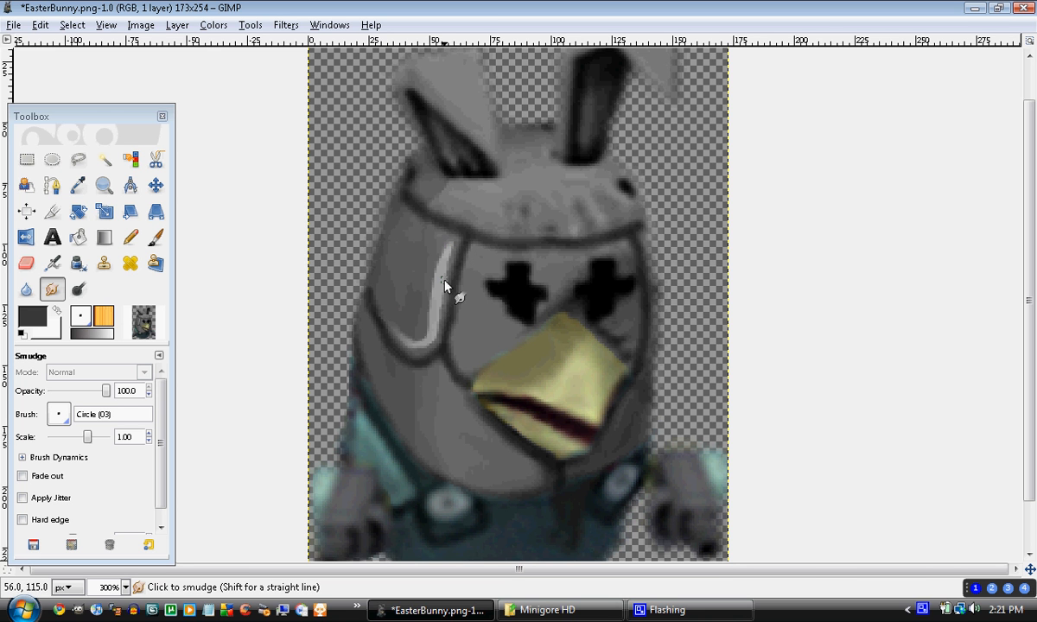
- Soften the edges of the side panel's highlight with the Blur tool and check the whole character
click(26, 289)
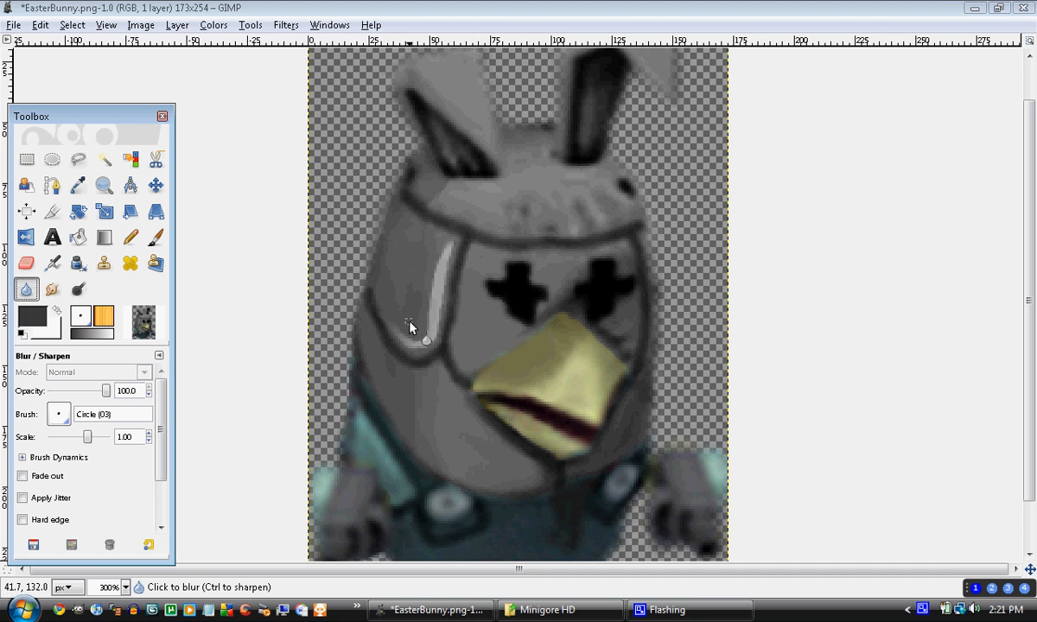
mouse_move(421, 333)
mouse_down()
mouse_move(444, 252)
mouse_move(432, 277)
mouse_move(449, 258)
mouse_move(441, 327)
mouse_move(432, 345)
mouse_move(408, 338)
mouse_move(435, 341)
mouse_up()
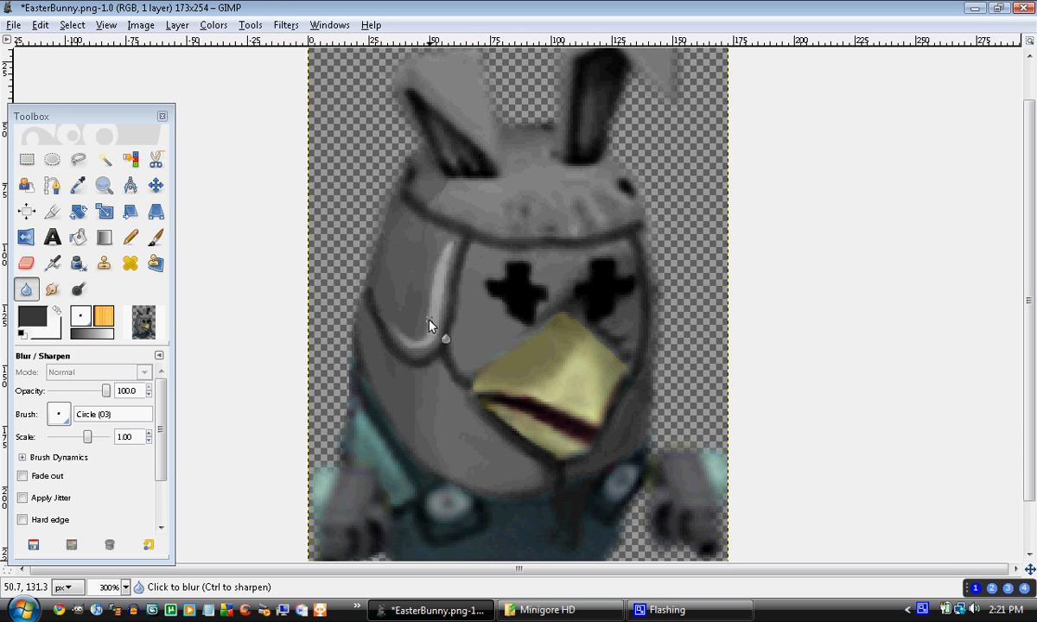
scroll(431, 326, down, 2)
scroll(430, 322, down, 2)
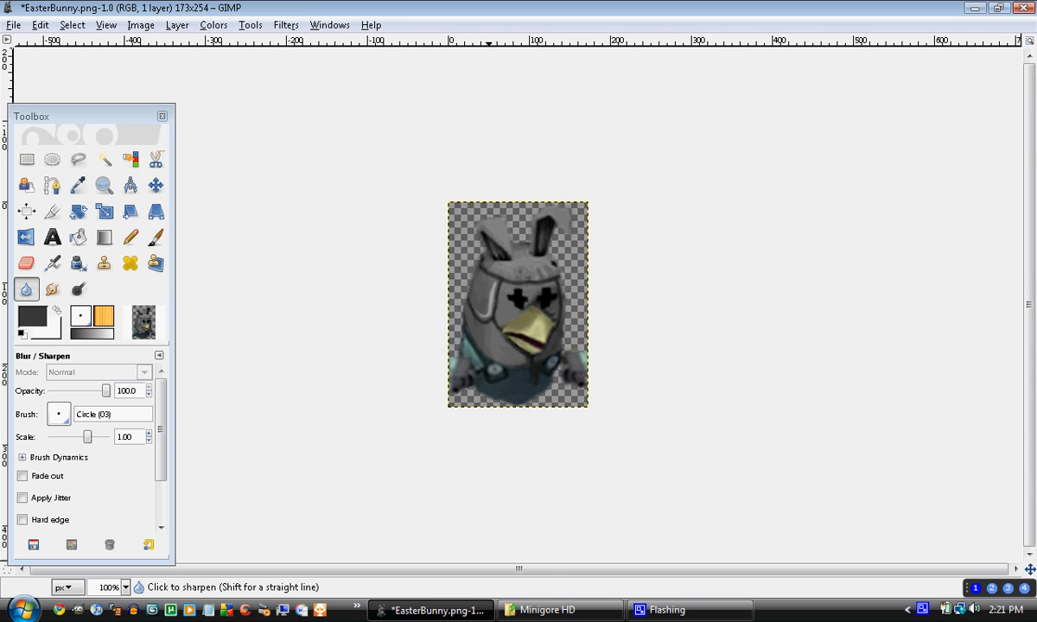
- Outline a thin curved strip along the head's lower edge above the overalls strap with Free Select, raise its brightness, and deselect it
scroll(580, 292, up, 5)
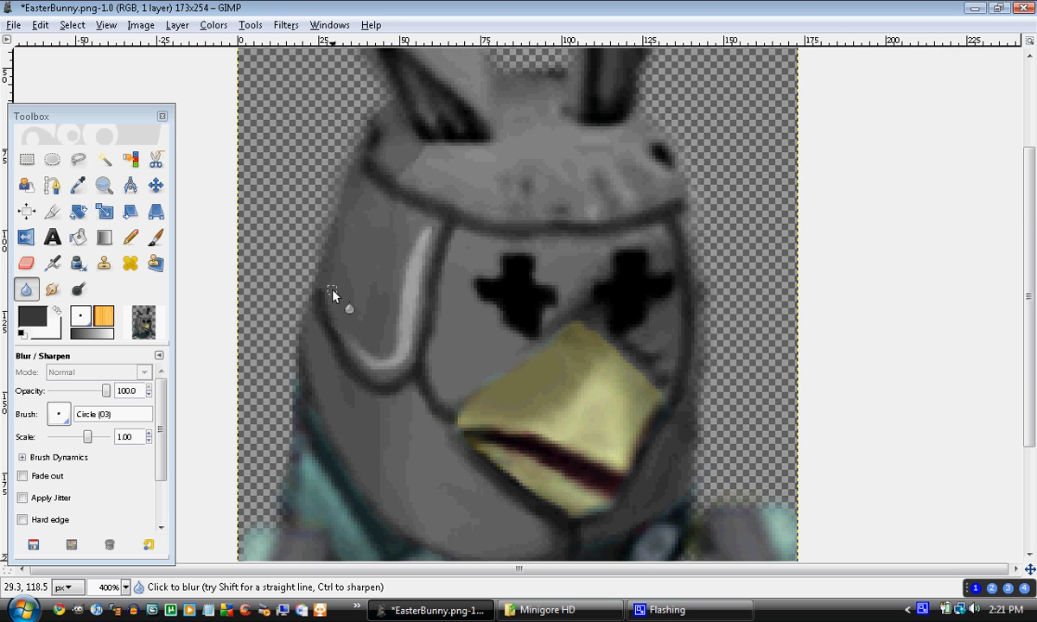
scroll(335, 294, down, 3)
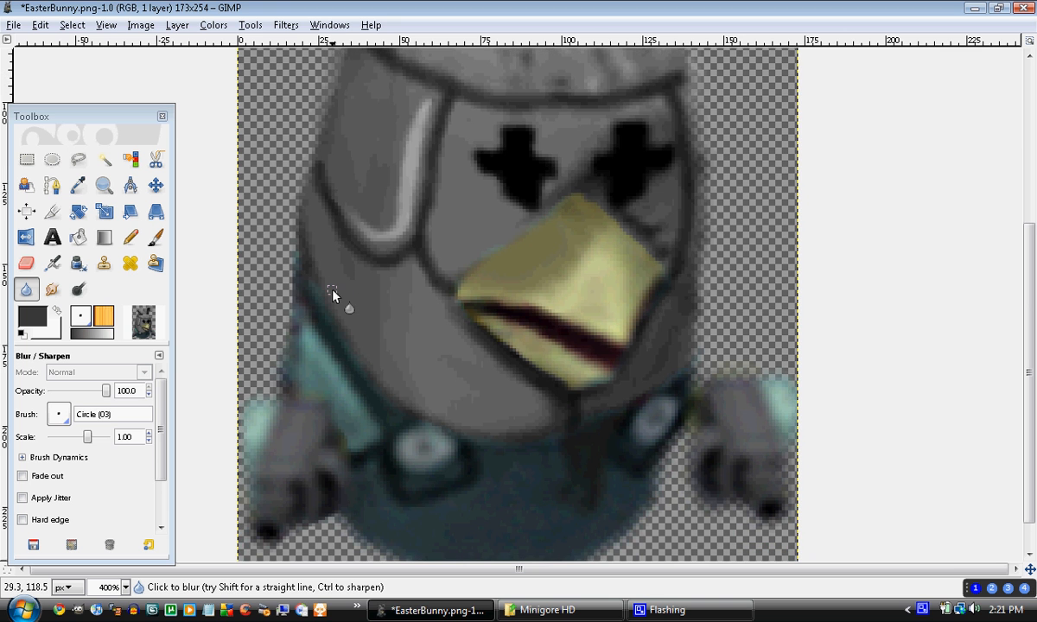
click(78, 159)
mouse_move(346, 315)
mouse_down()
mouse_move(392, 380)
mouse_move(457, 416)
mouse_move(346, 316)
mouse_up()
click(249, 25)
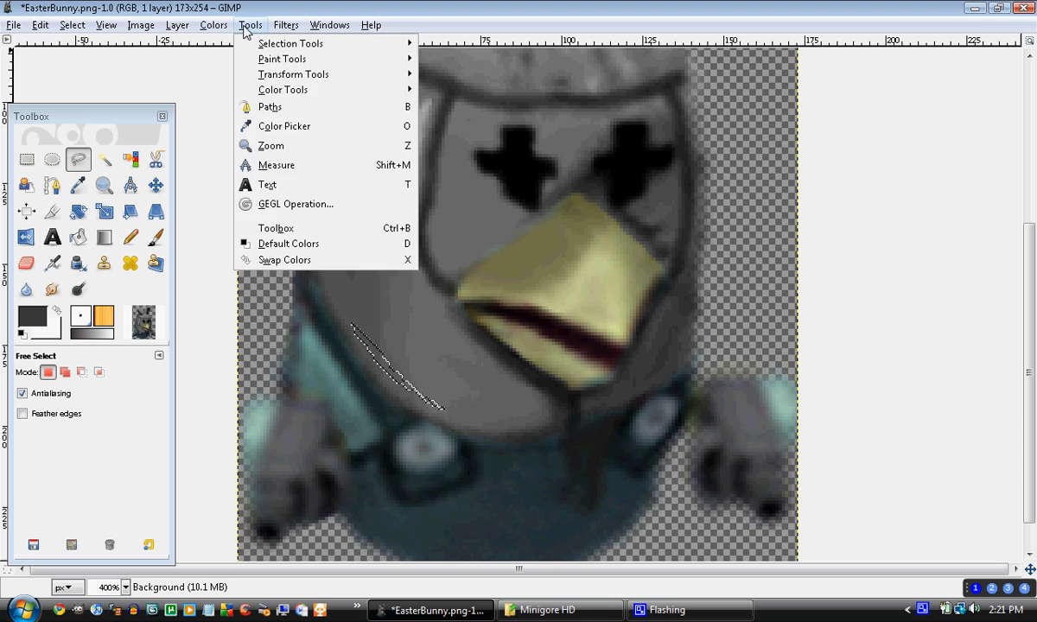
mouse_move(220, 26)
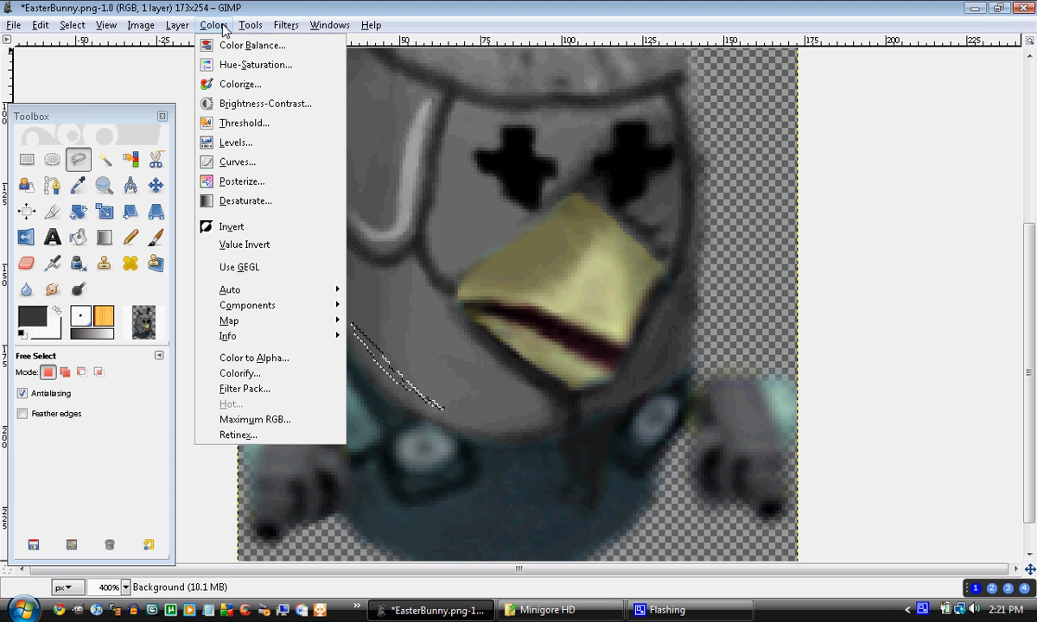
click(209, 102)
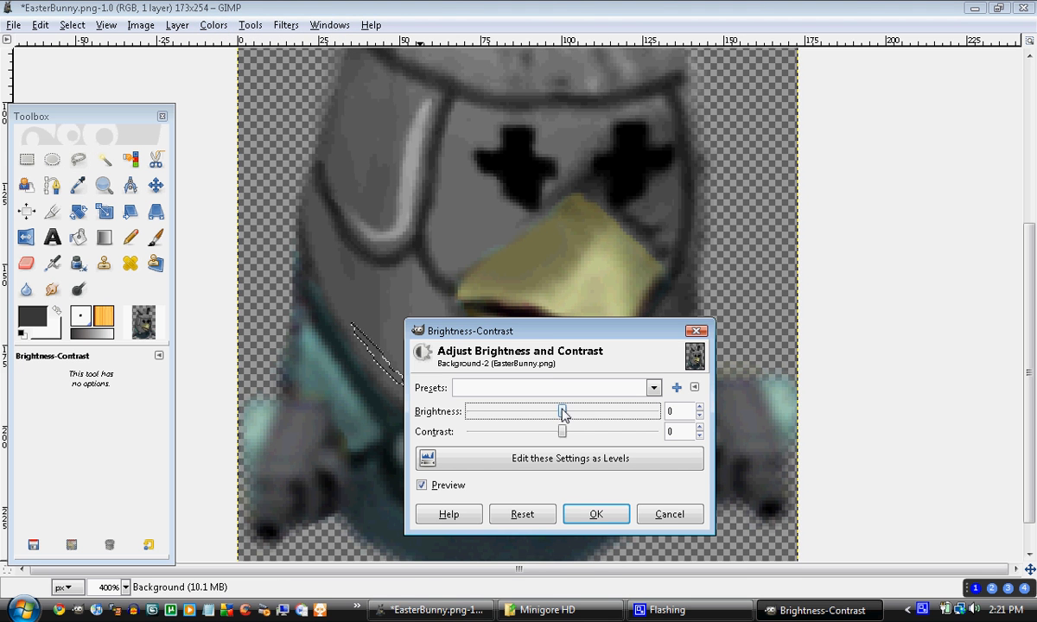
drag(562, 412, 648, 415)
click(596, 514)
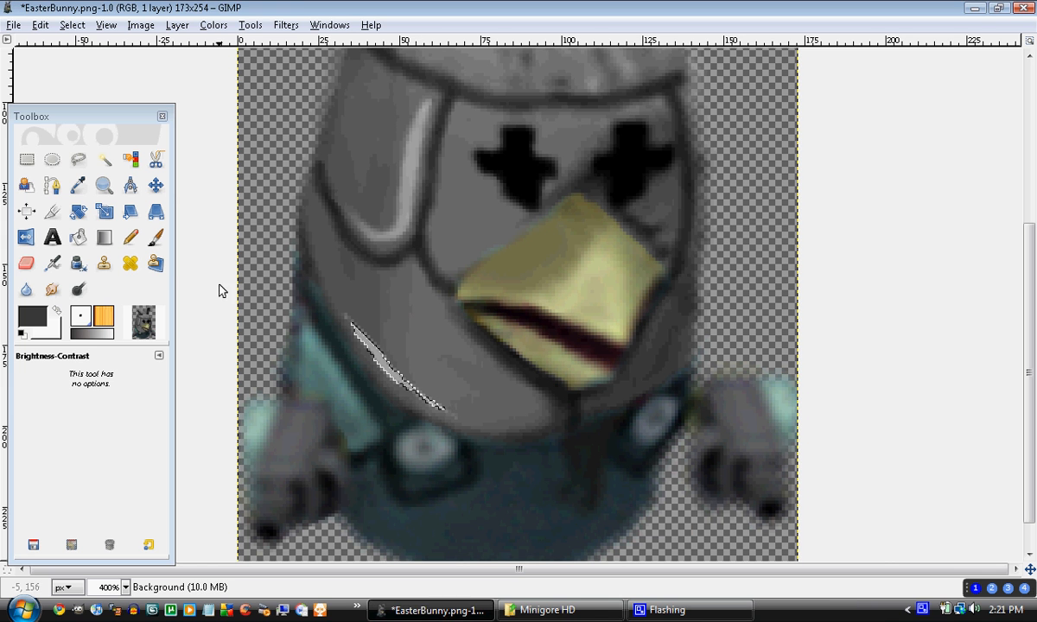
click(26, 159)
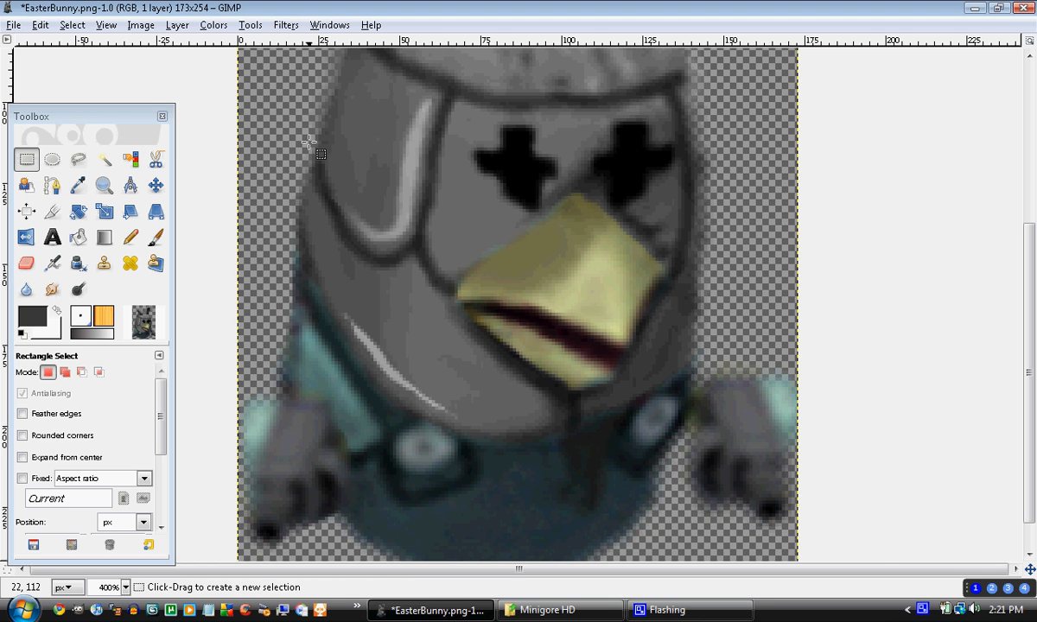
- Smudge the bright strip out along the head's lower curve with the Circle (03) brush and check the whole character
click(51, 288)
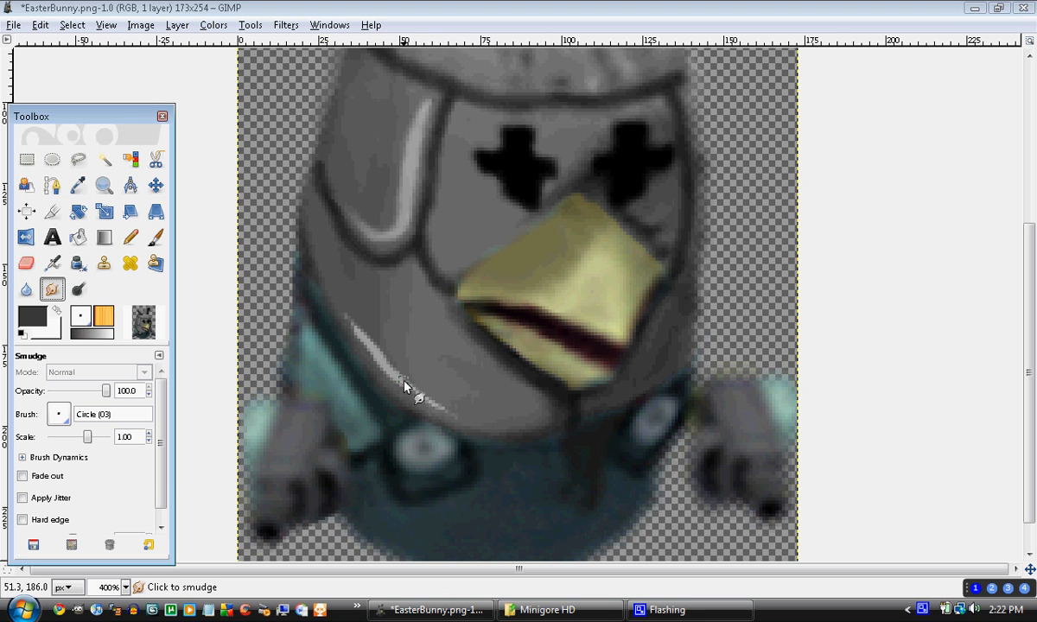
drag(405, 385, 467, 420)
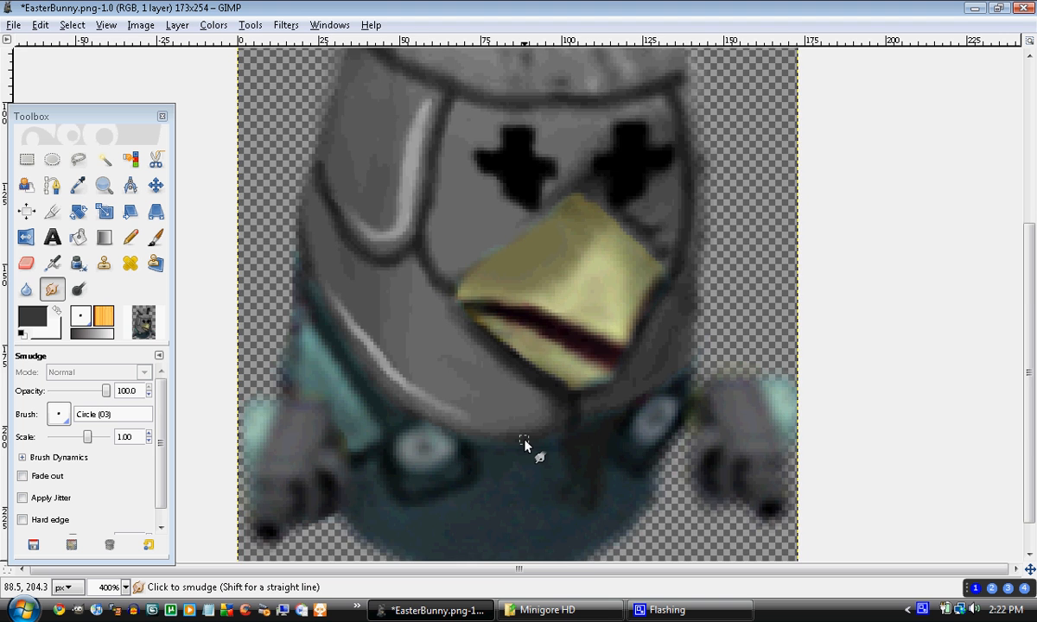
scroll(525, 439, down, 3)
scroll(525, 445, down, 1)
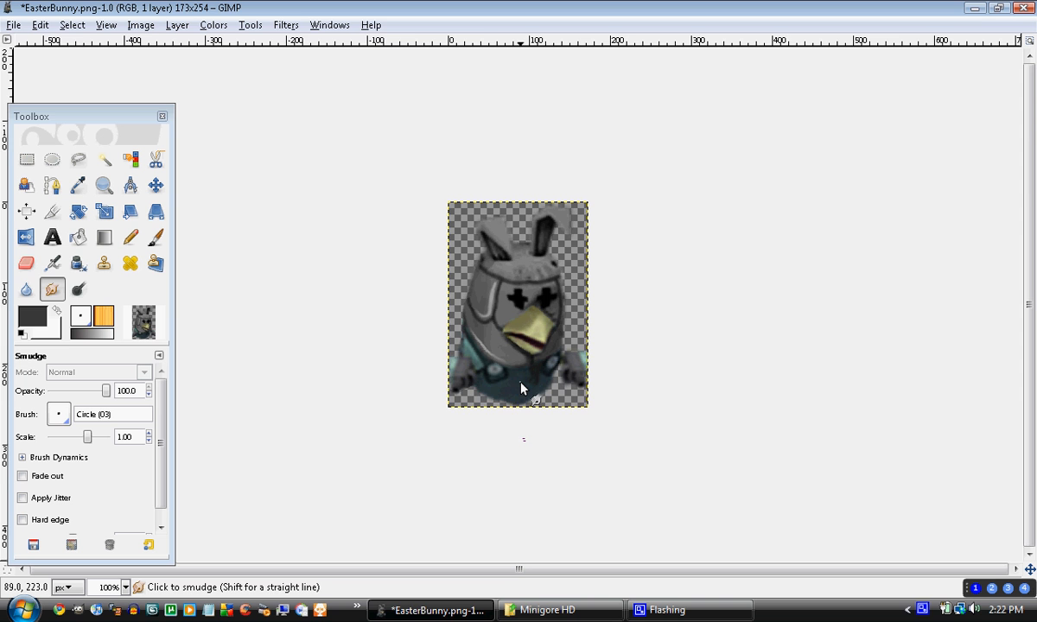
- Soften the highlight along the head's lower curve with the Blur tool and check the whole character
scroll(521, 389, up, 4)
click(26, 290)
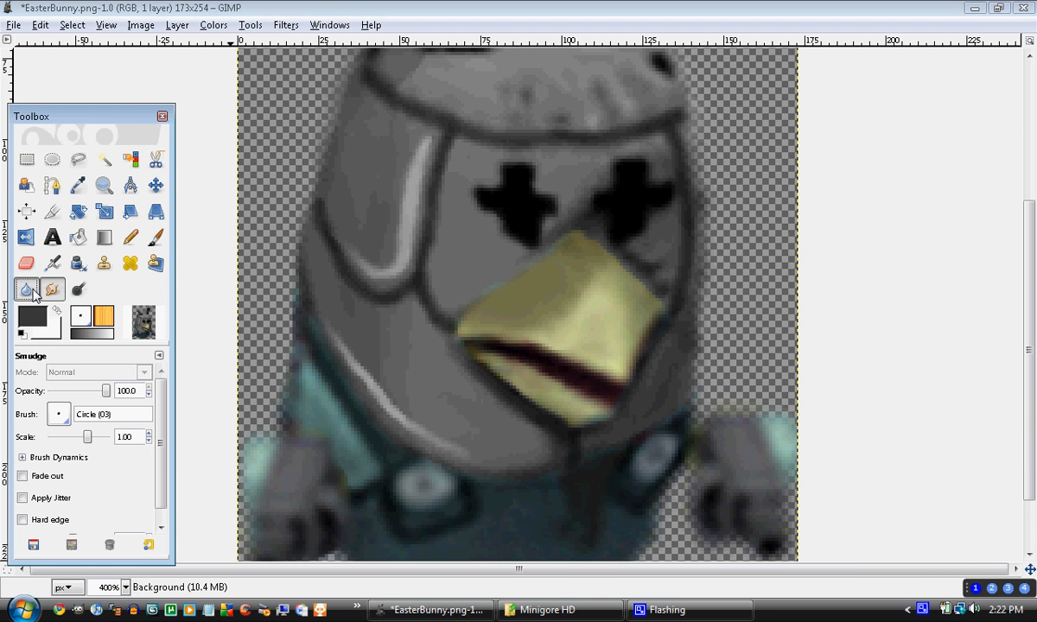
mouse_move(404, 417)
mouse_down()
mouse_move(348, 349)
mouse_move(372, 395)
mouse_move(343, 356)
mouse_move(429, 446)
mouse_move(398, 425)
mouse_move(412, 419)
mouse_move(385, 395)
mouse_move(460, 453)
mouse_up()
key(ctrl)
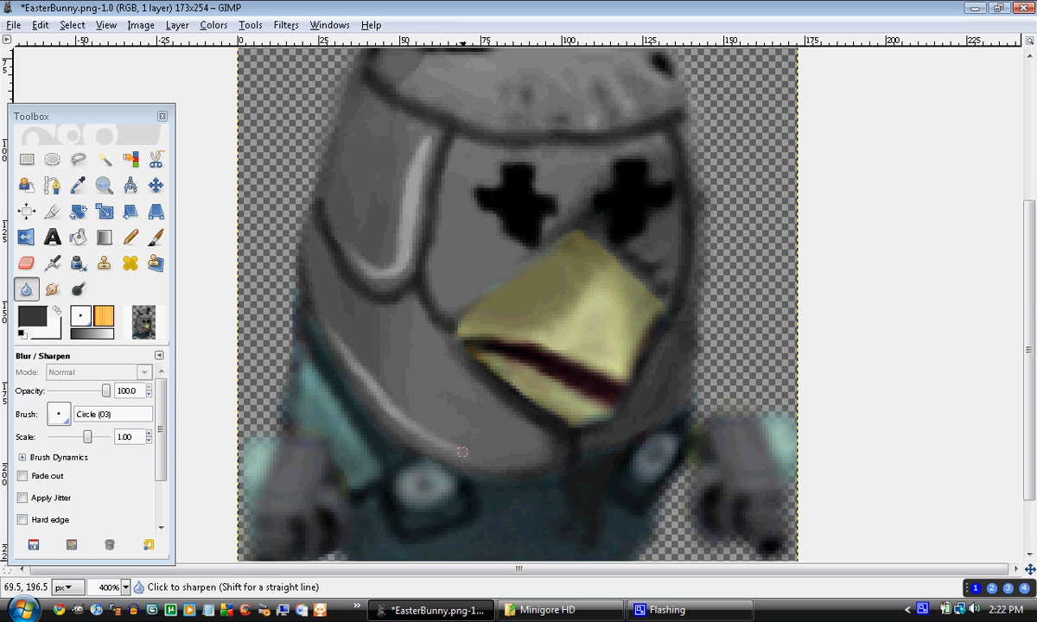
scroll(462, 452, down, 4)
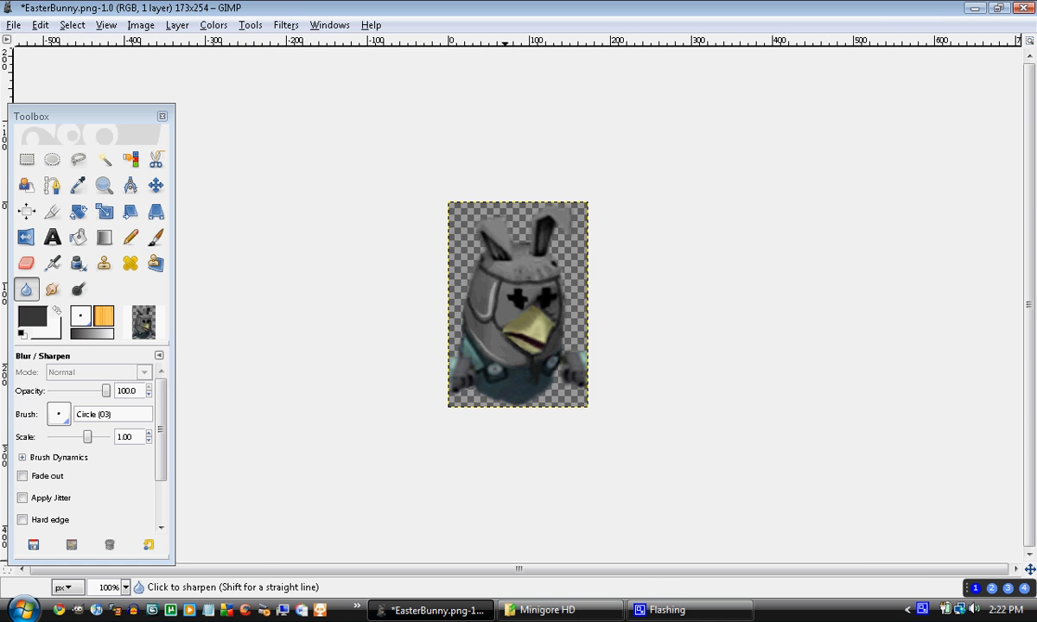
key(ctrl)
- Apply the Sparkle filter to the image with a luminosity threshold of 0.001 and a flare intensity of 0.50
scroll(462, 451, up, 1)
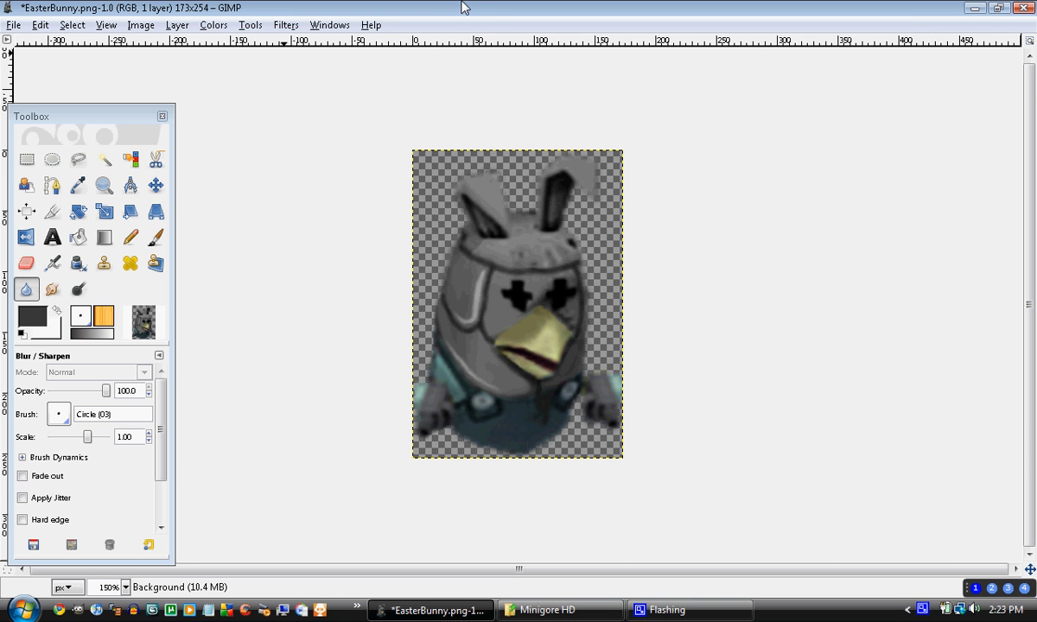
click(288, 26)
mouse_move(381, 169)
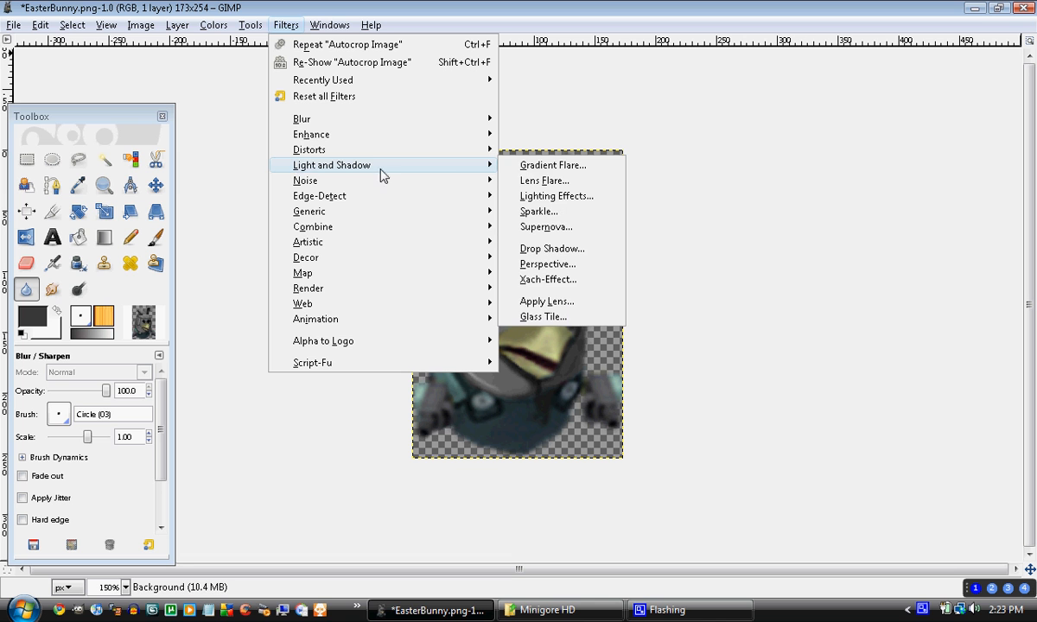
click(528, 211)
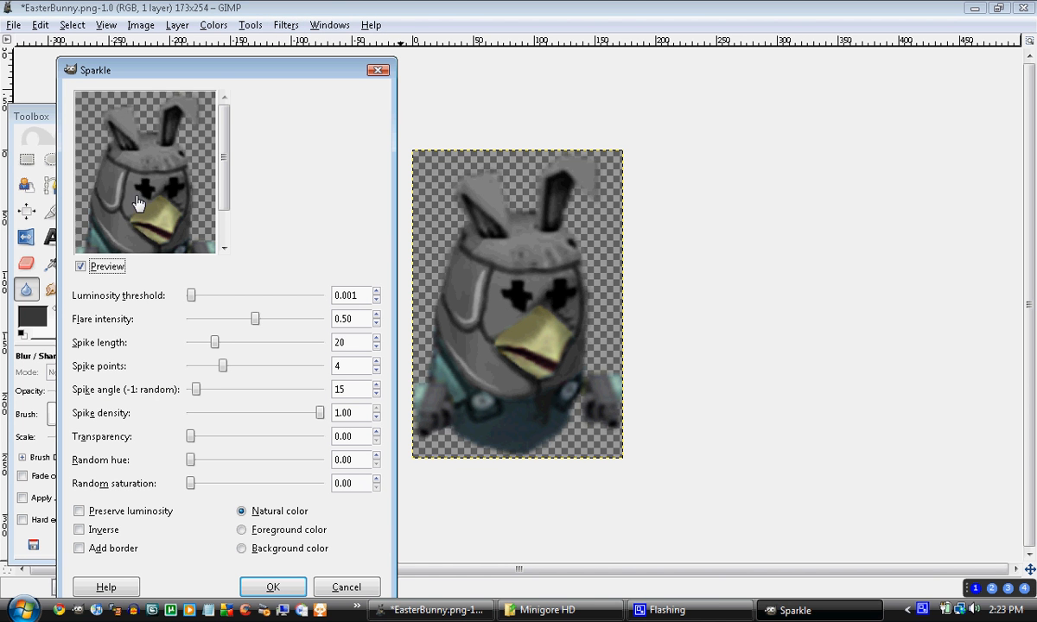
click(271, 586)
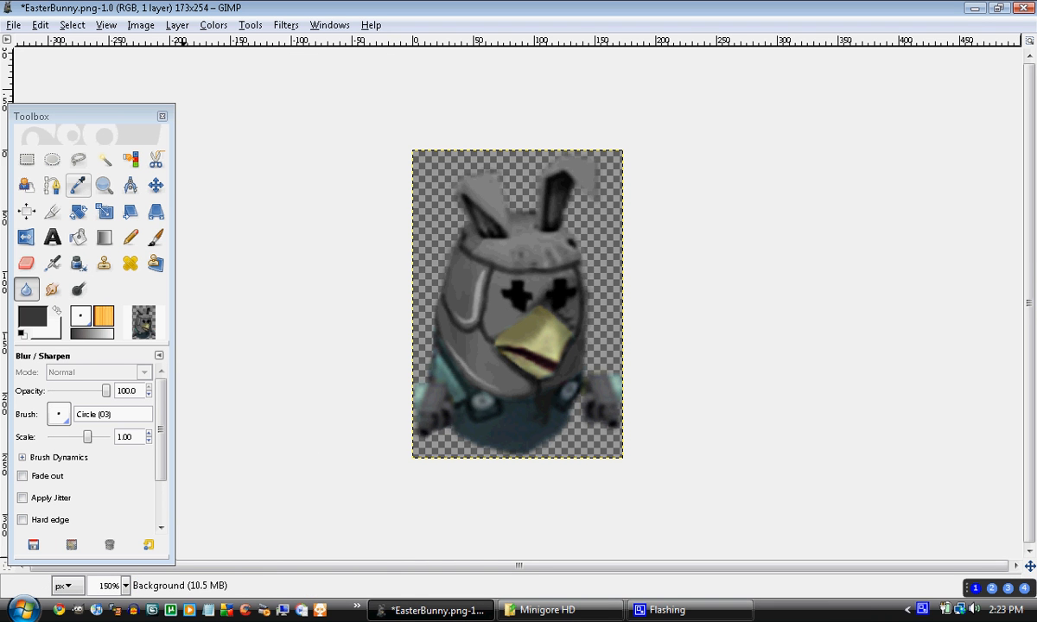
- Paint one off-white (f6eded) dot in the centre of each cross-shaped eye with the Paintbrush and Circle (03) brush
click(156, 236)
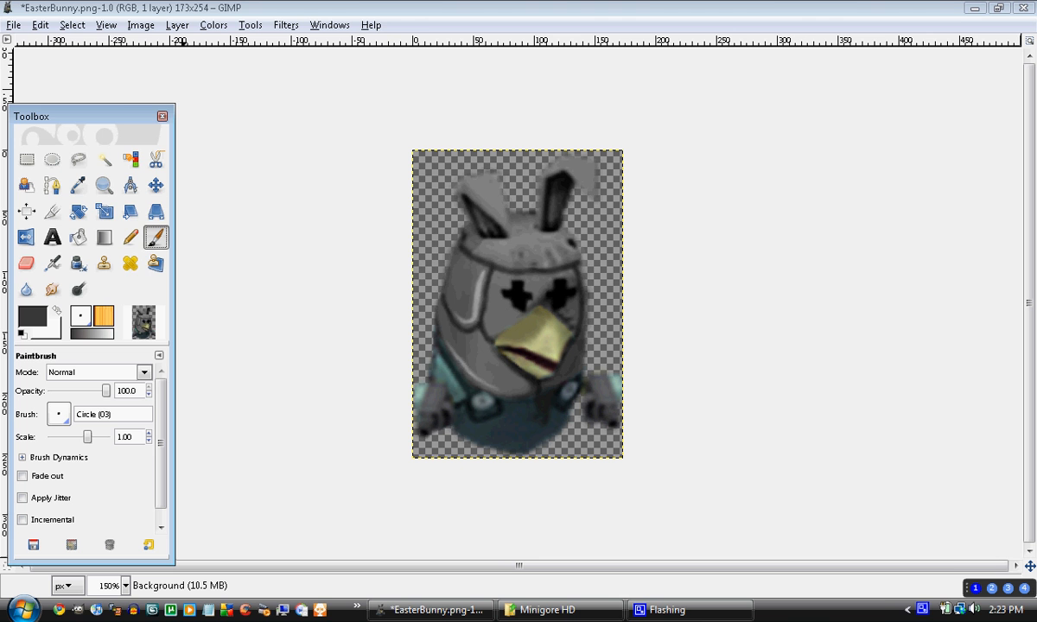
click(33, 316)
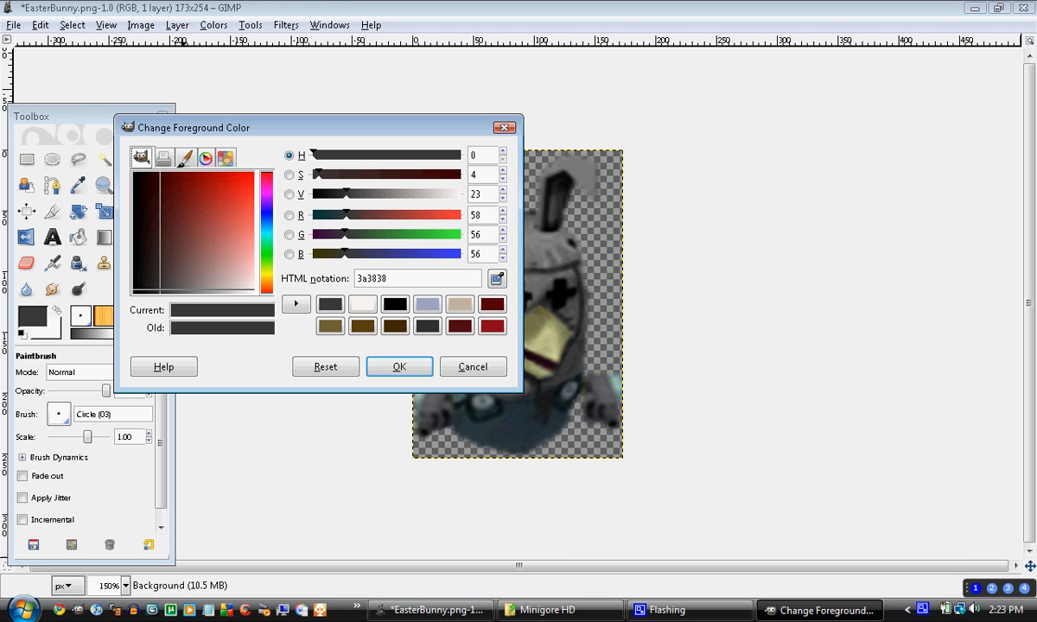
click(363, 304)
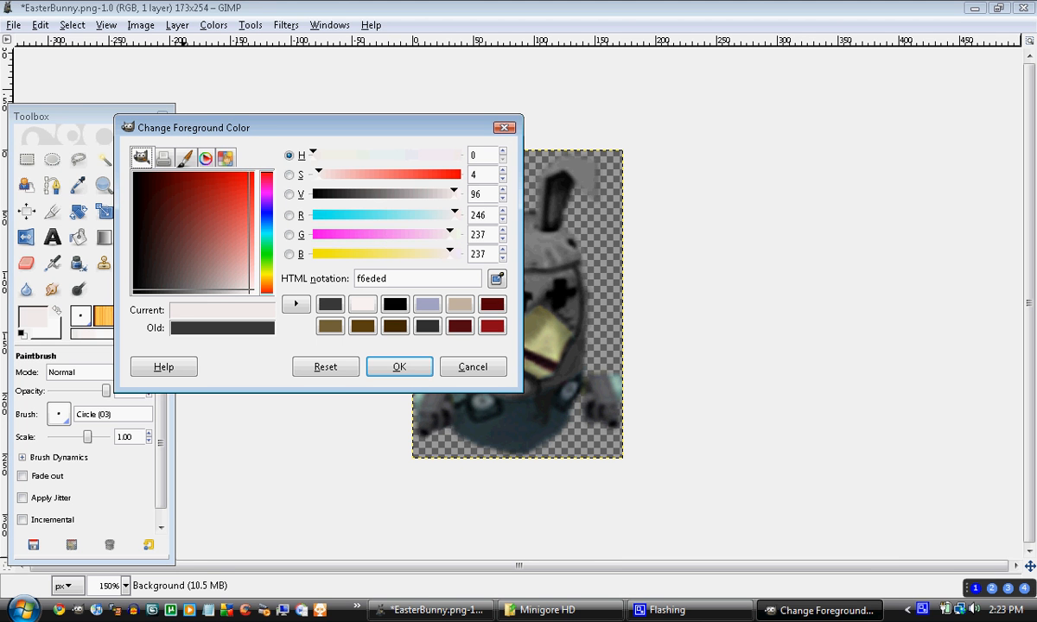
click(399, 366)
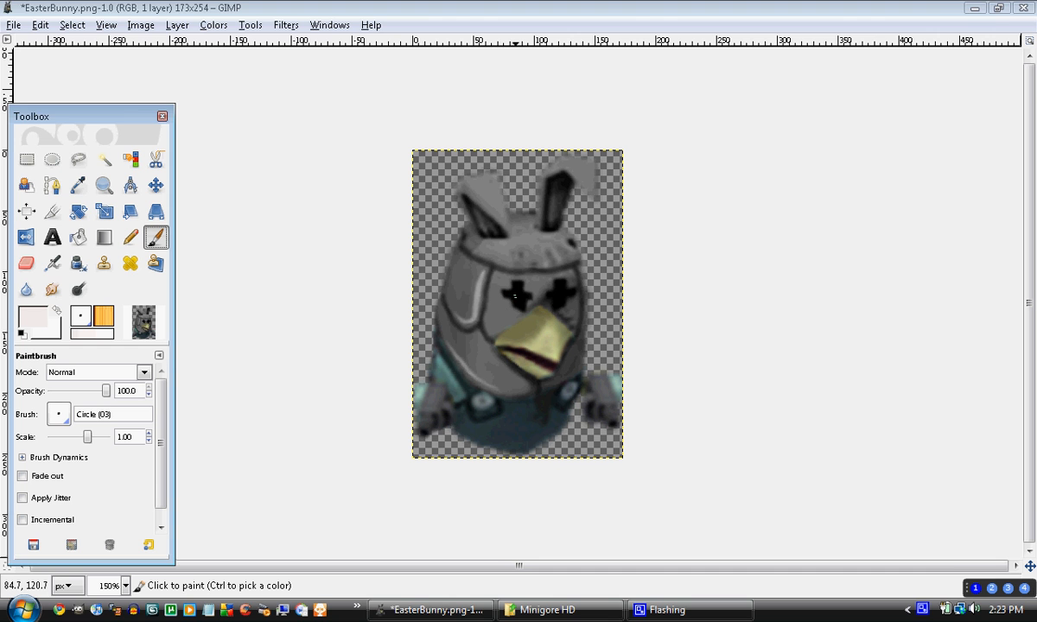
click(518, 297)
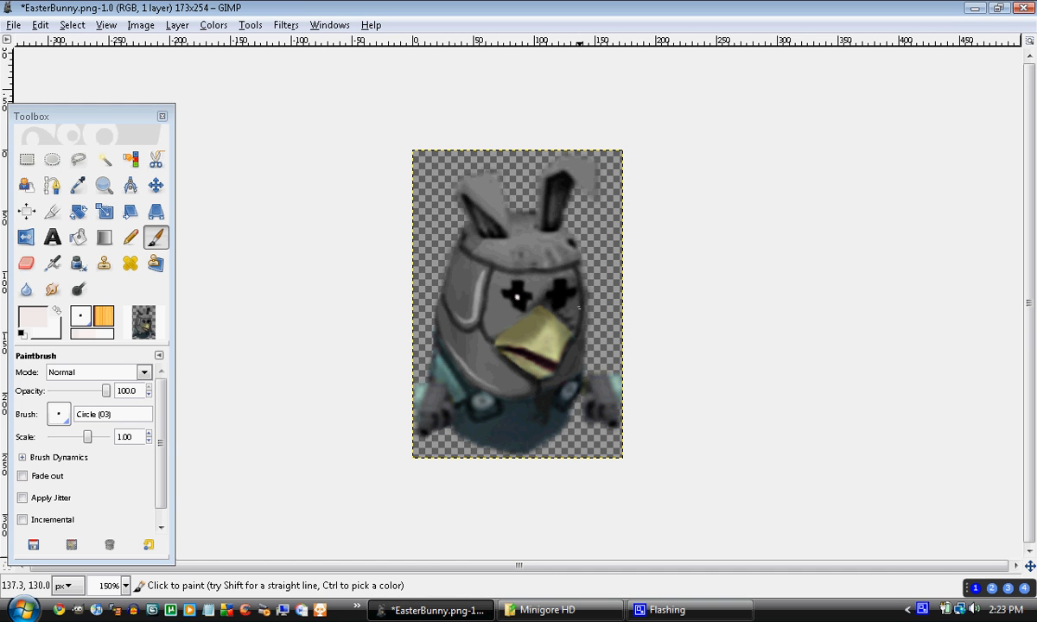
click(559, 296)
- Try the Sparkle filter on the dotted eyes with a luminosity threshold of 0.004, and undo it
click(285, 24)
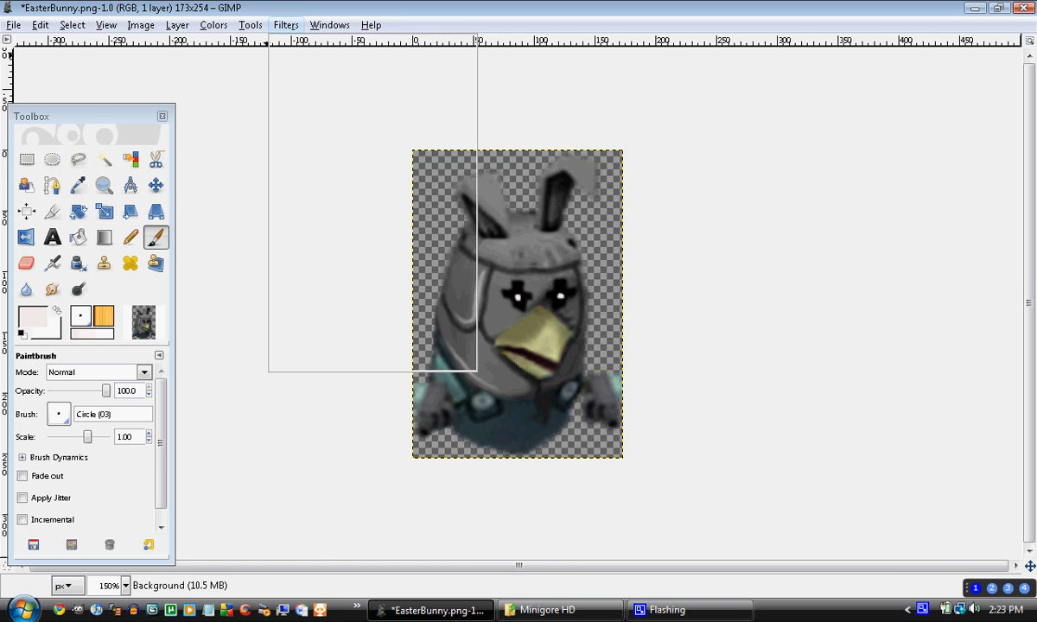
mouse_move(346, 165)
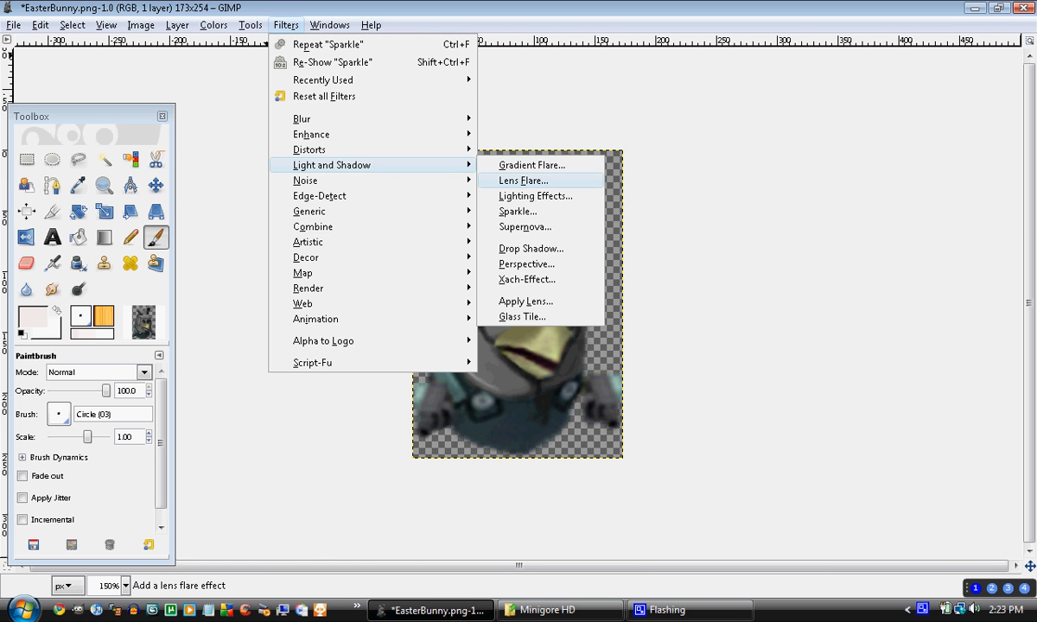
click(518, 211)
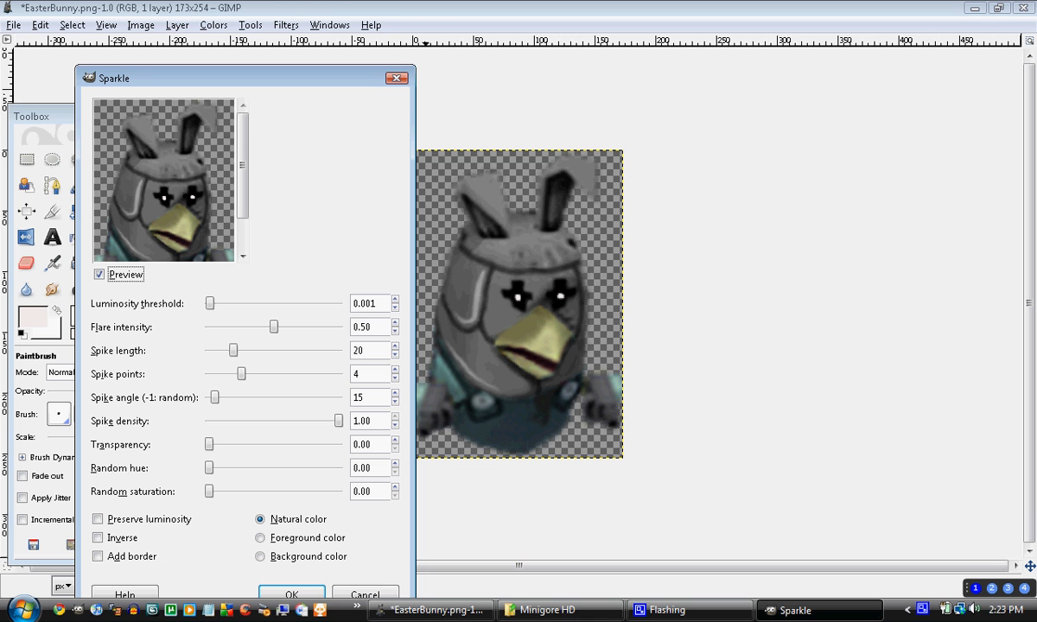
drag(210, 304, 213, 303)
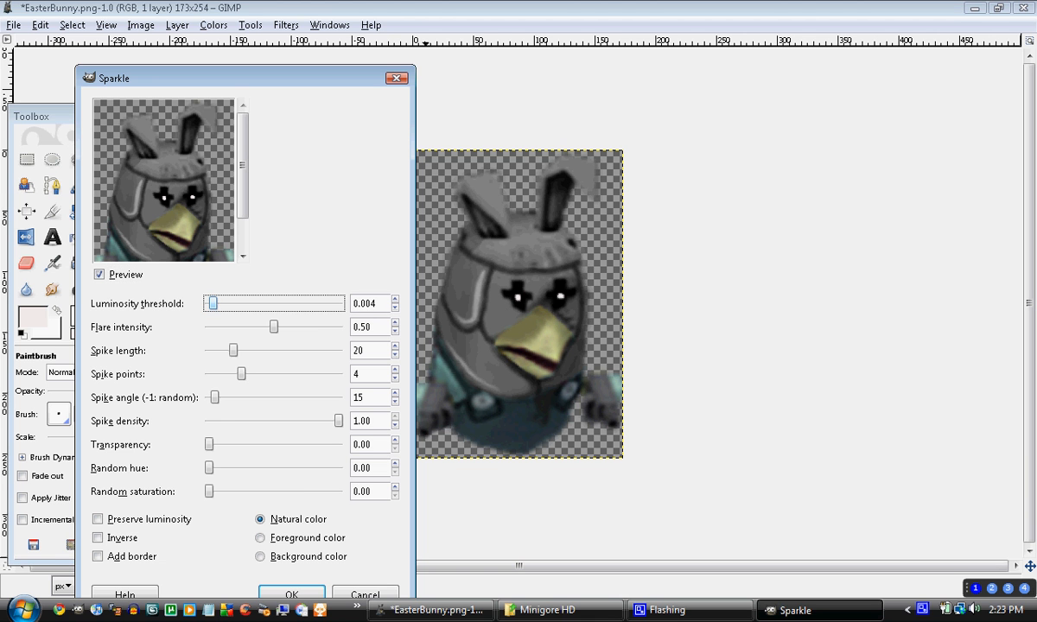
click(292, 593)
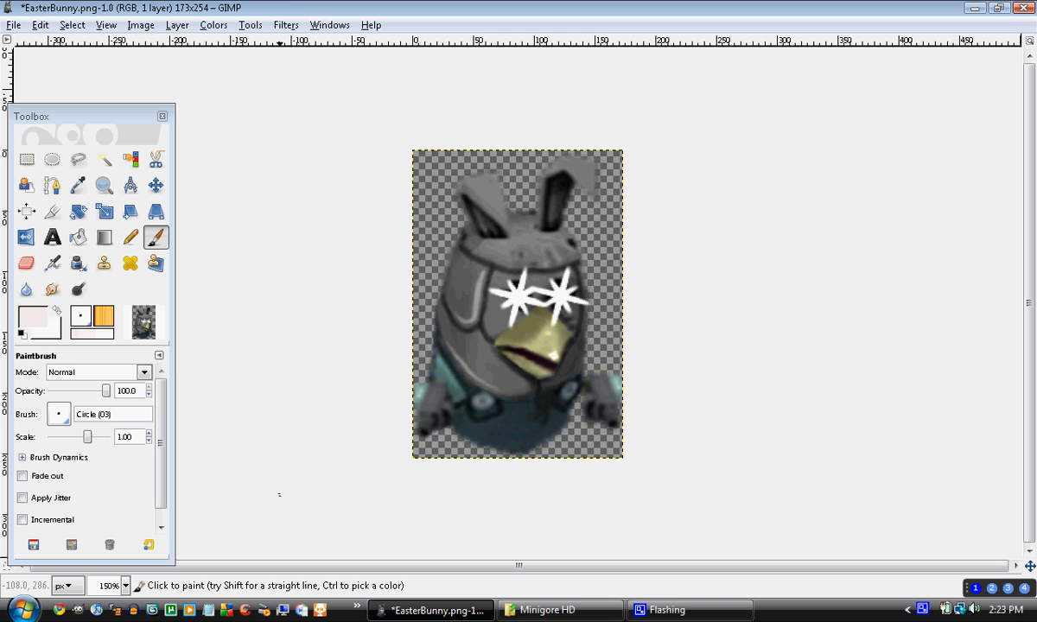
key(ctrl+z)
- Try the Sparkle filter on the eyes with flare intensity 0.08 and transparency 0.36, and undo it
click(286, 25)
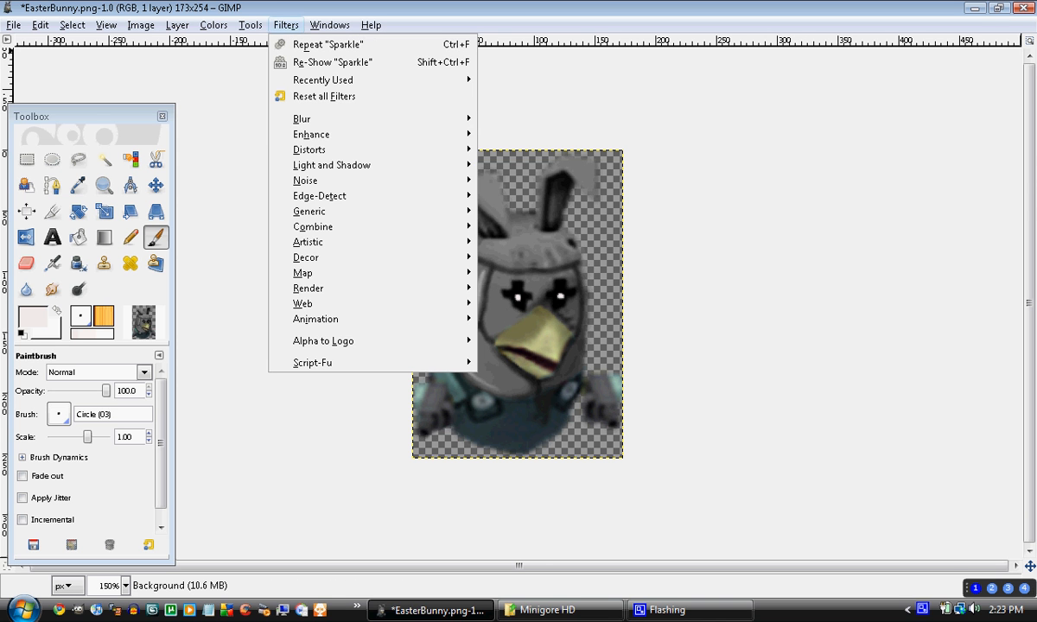
mouse_move(332, 166)
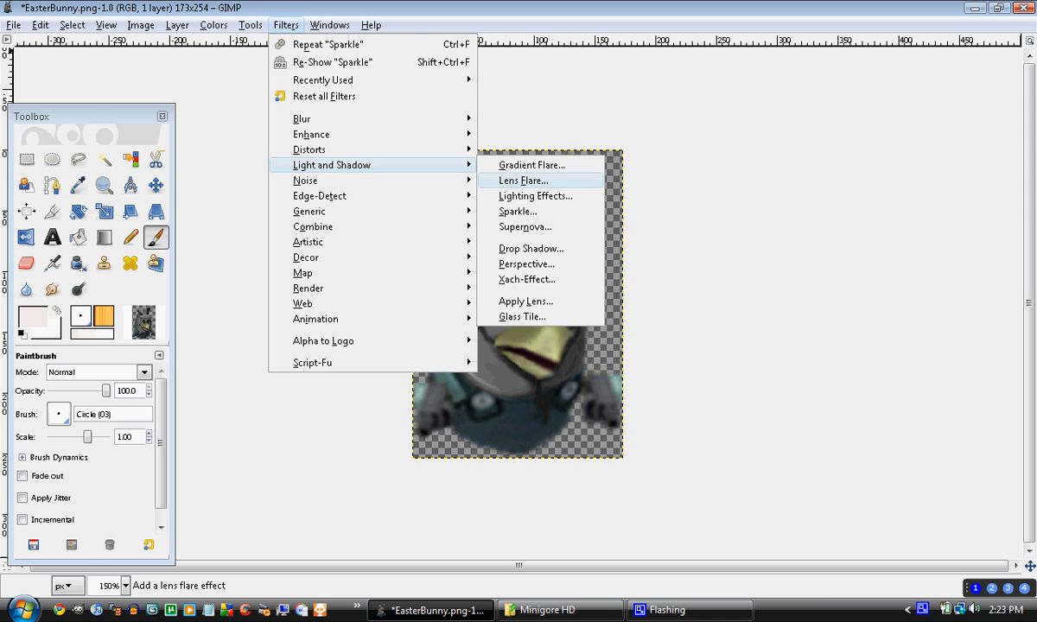
click(517, 211)
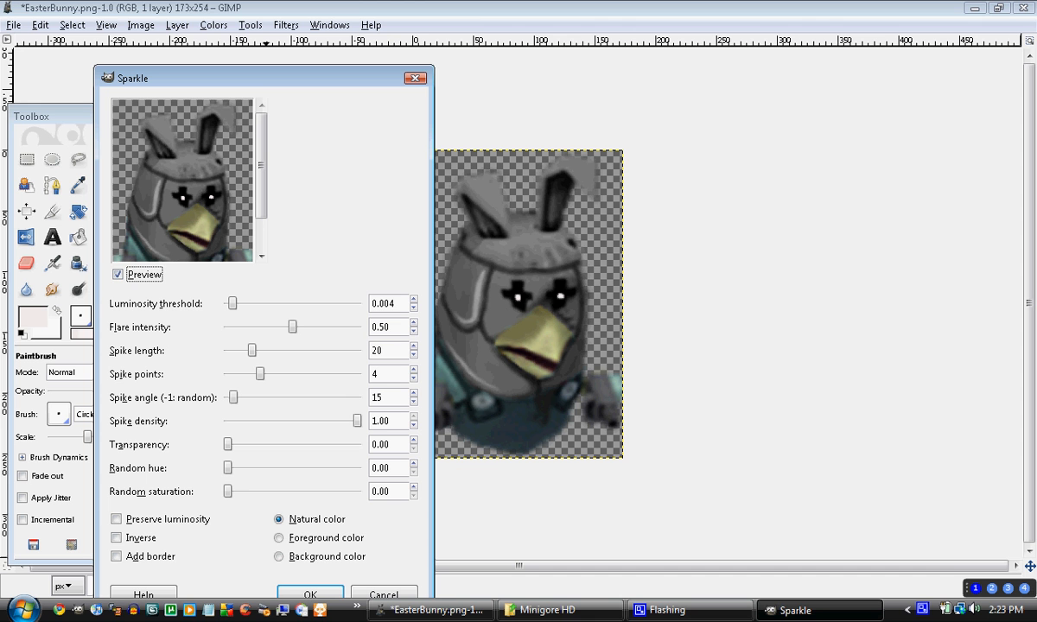
drag(292, 327, 239, 327)
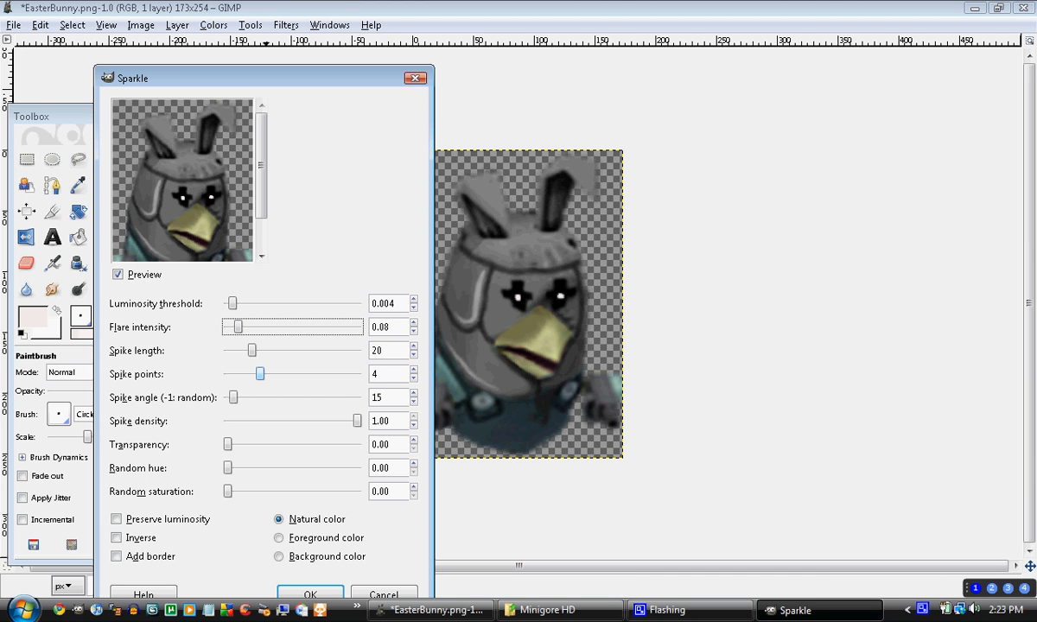
drag(227, 445, 274, 444)
click(310, 594)
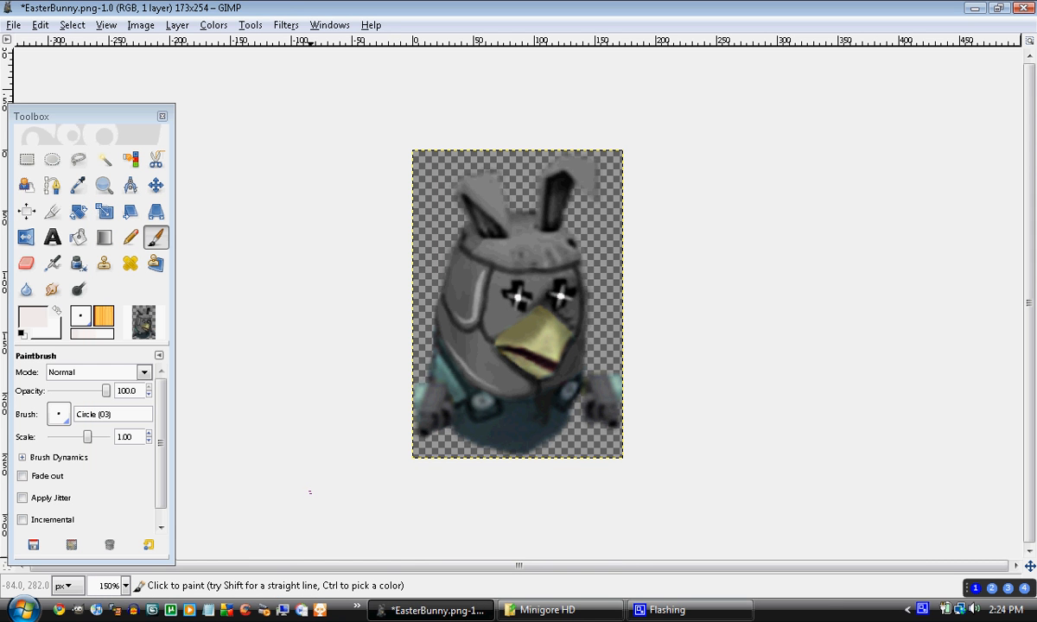
key(ctrl+z)
- Try the Sparkle filter with flare intensity 0.07, spike length 23, 5 spike points and spike density 0.52, and undo it
click(286, 25)
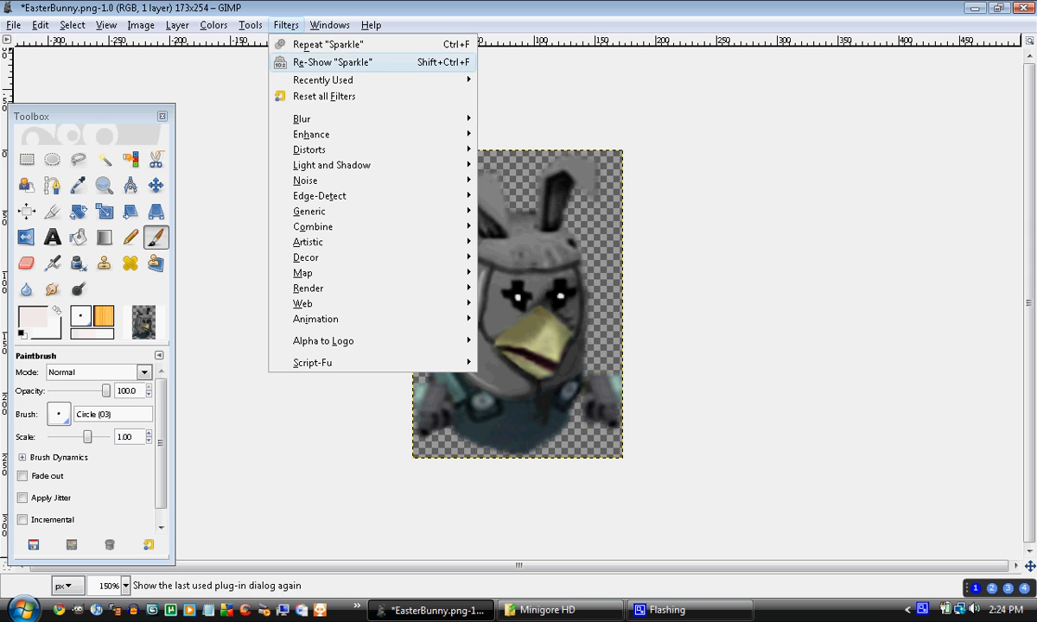
mouse_move(346, 165)
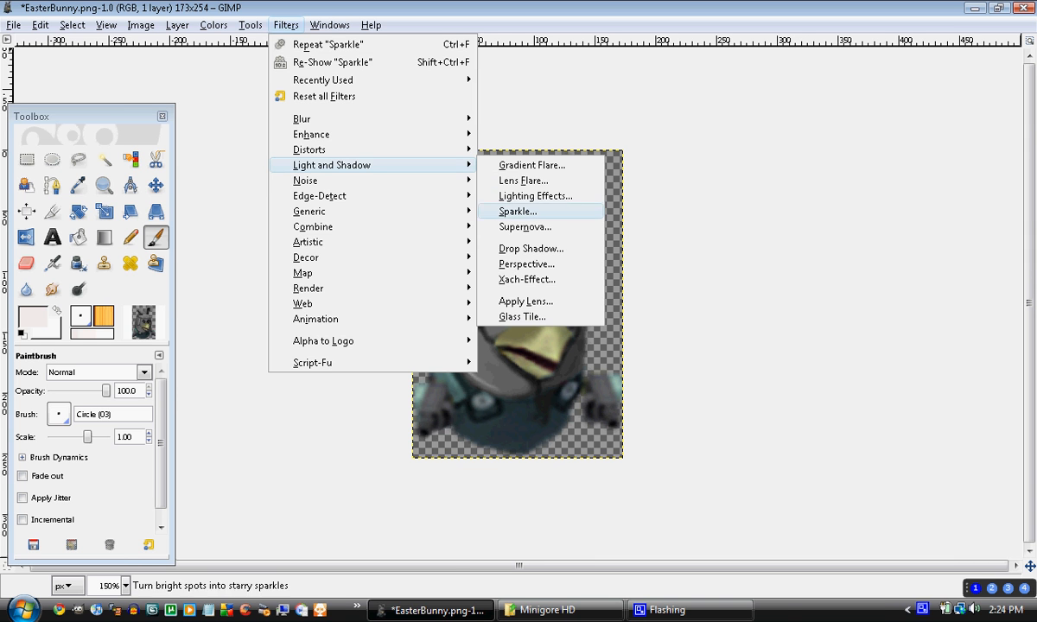
click(517, 211)
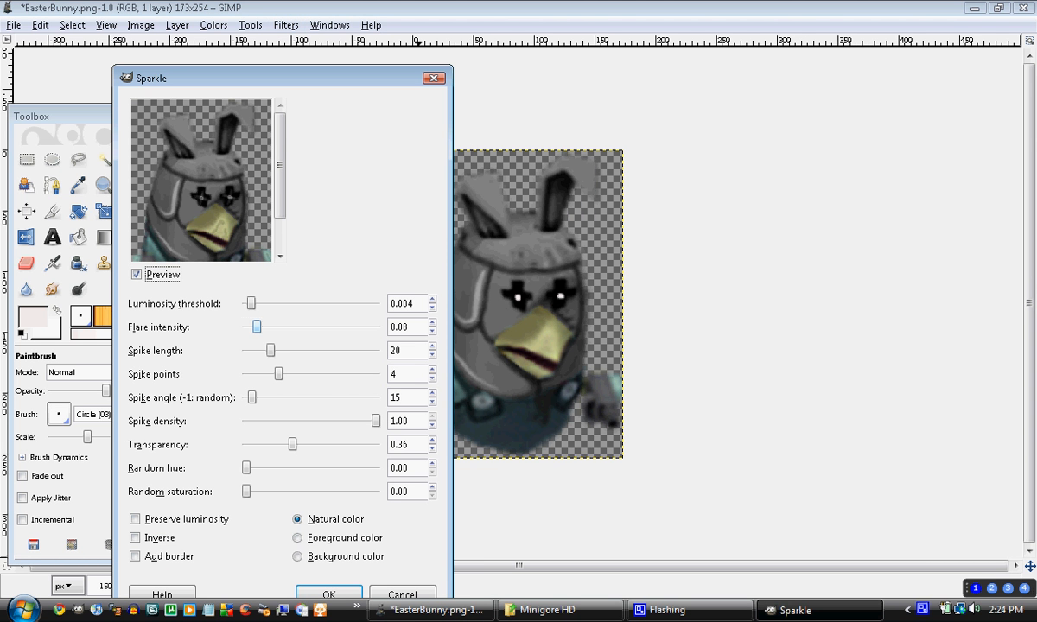
drag(256, 327, 285, 373)
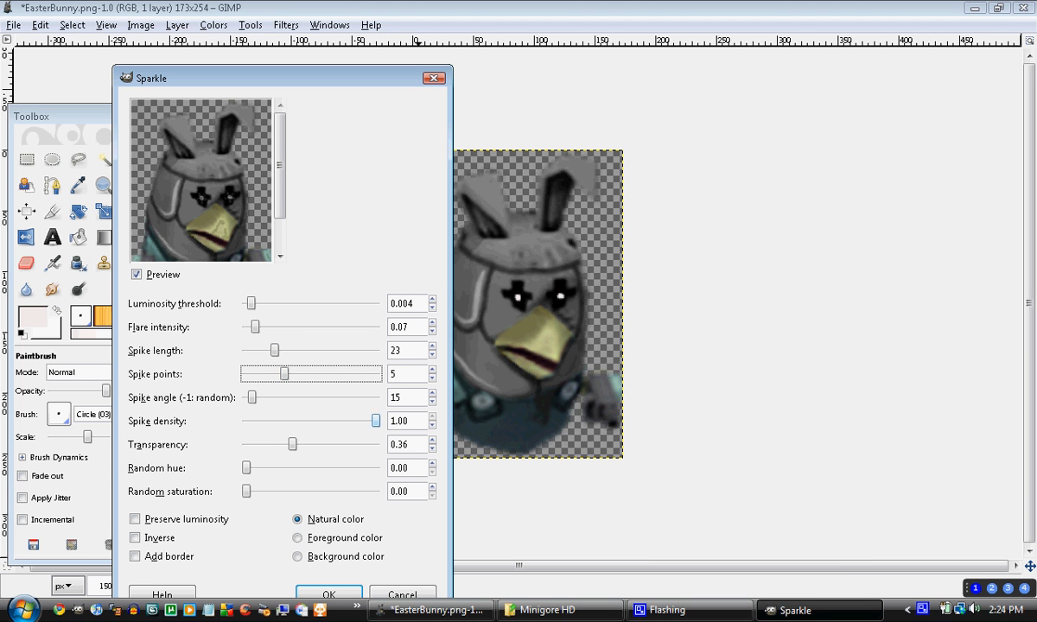
drag(376, 420, 313, 420)
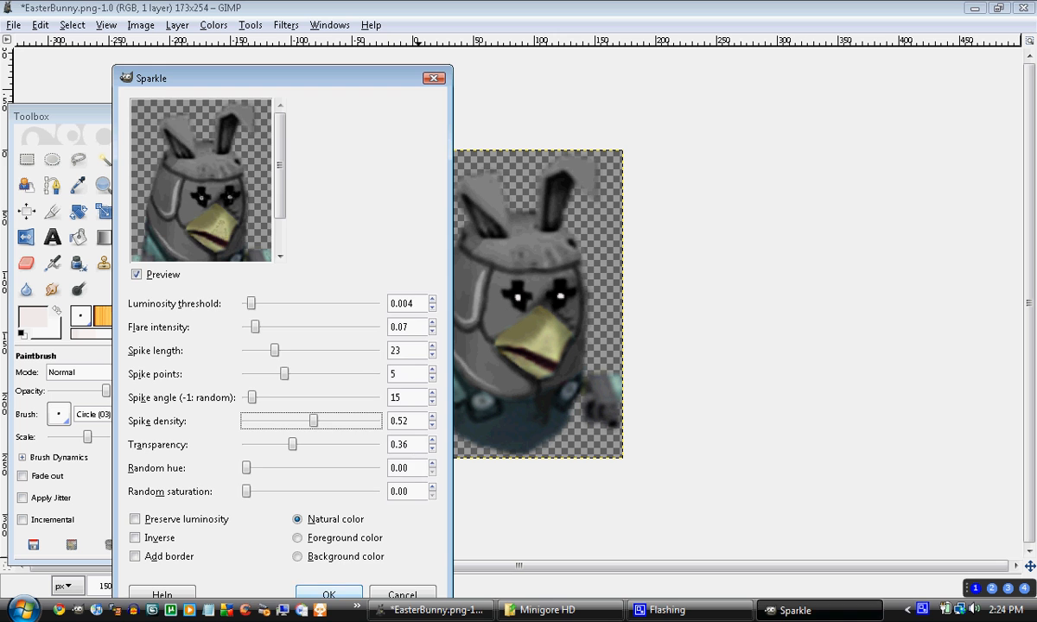
key(Return)
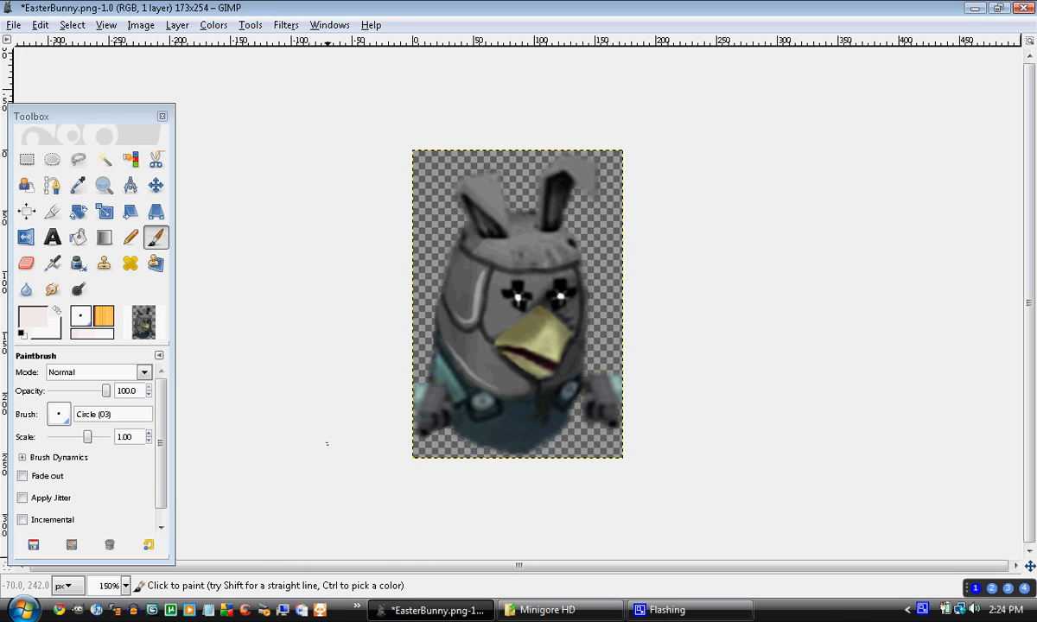
key(ctrl)
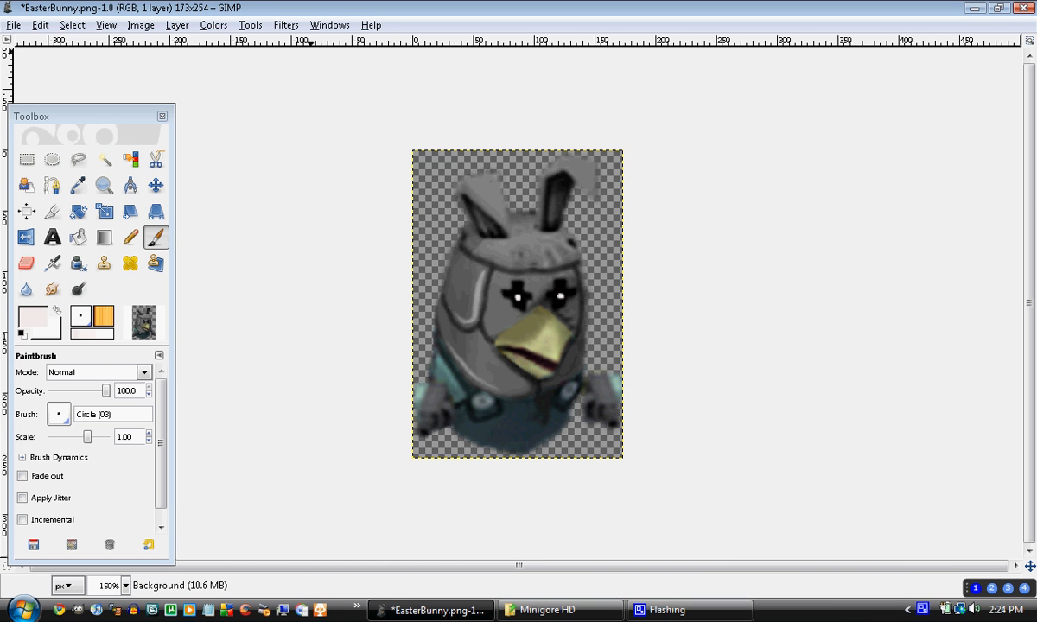
- Apply the Sparkle filter to the dotted eyes with a lower spike density and a longer spike length
click(329, 24)
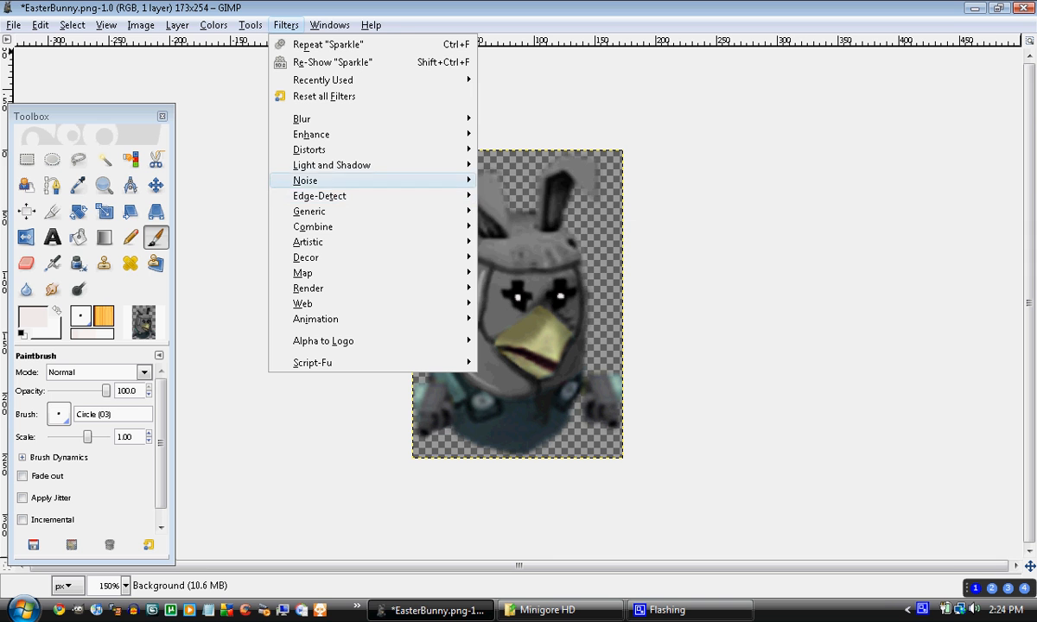
mouse_move(332, 165)
click(517, 211)
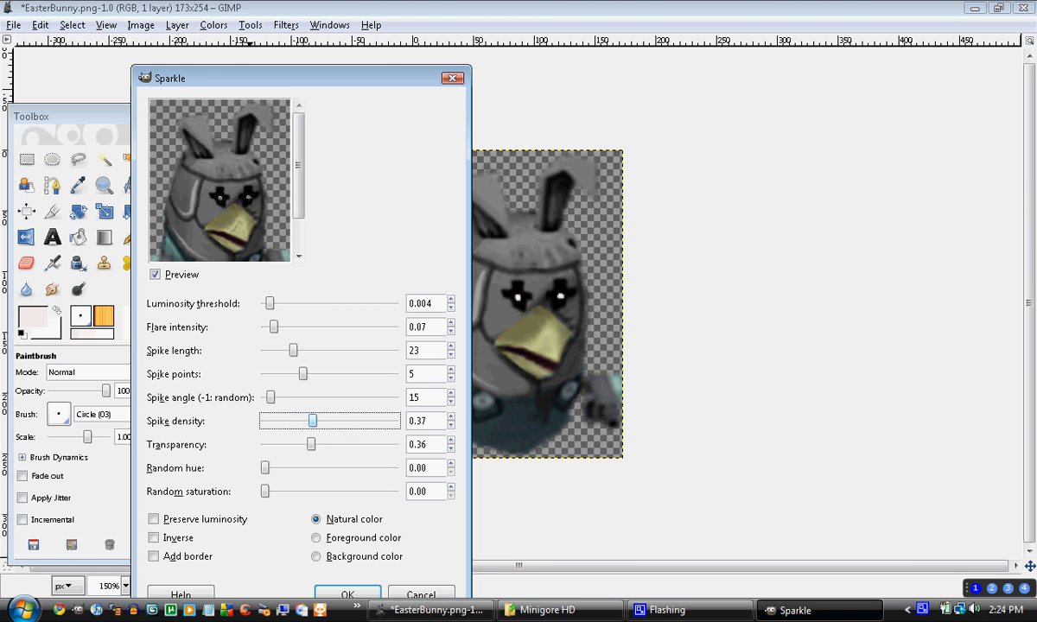
drag(331, 421, 296, 421)
drag(293, 350, 322, 350)
key(Return)
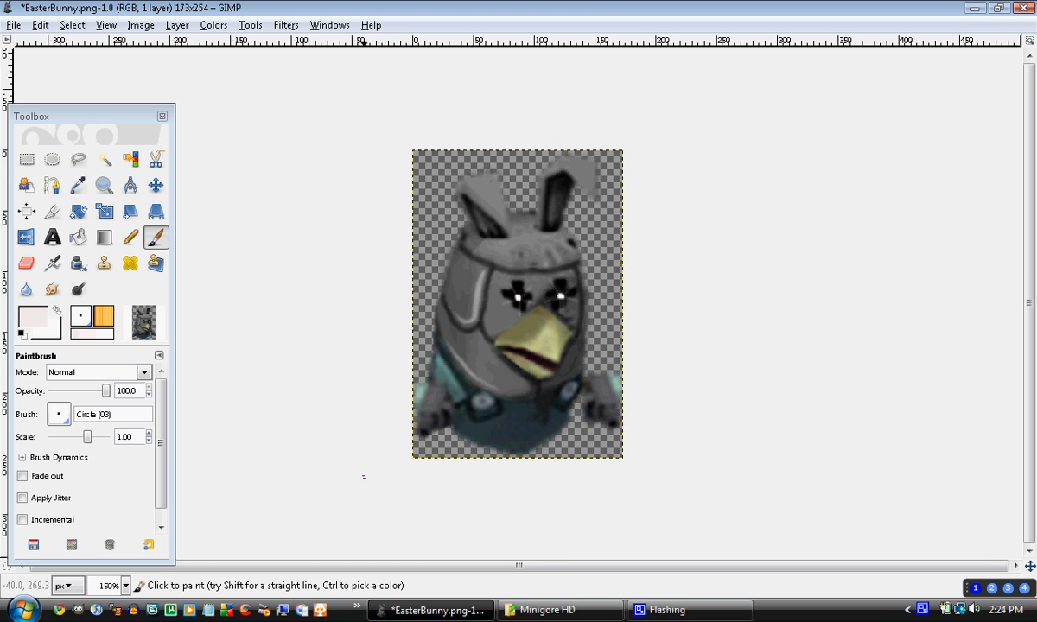
- Soften the white dots in both eyes with the Blur tool and the Circle (03) brush
scroll(356, 447, down, 1)
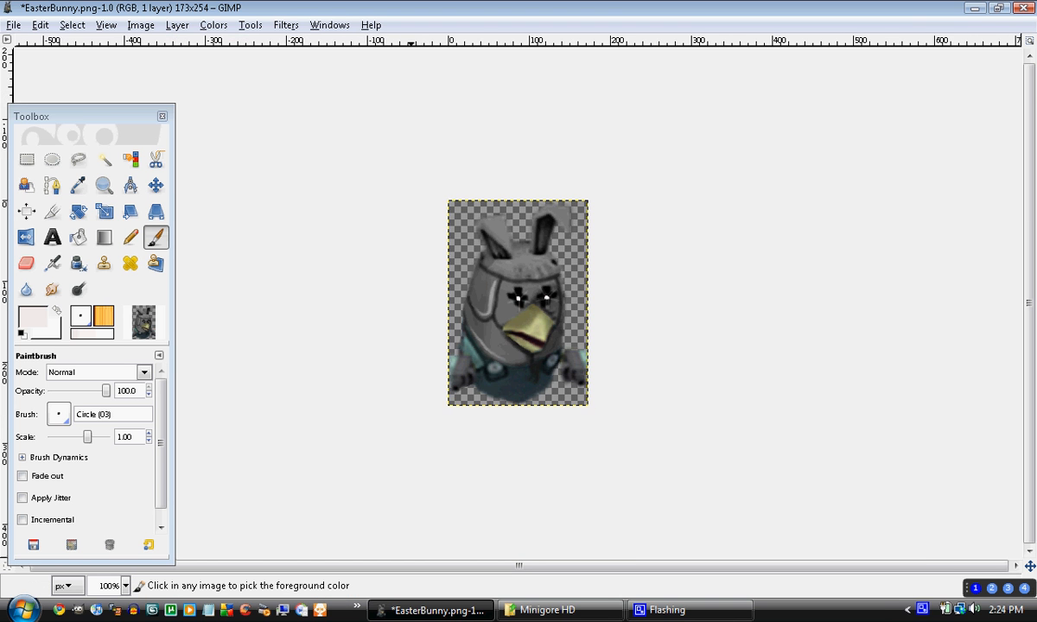
scroll(362, 450, up, 2)
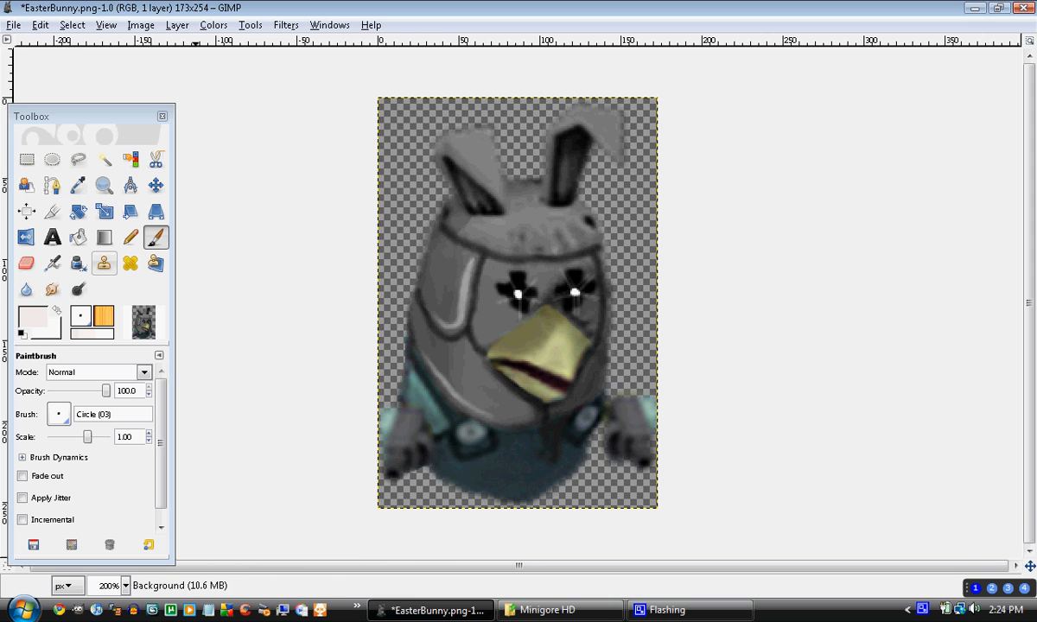
click(26, 289)
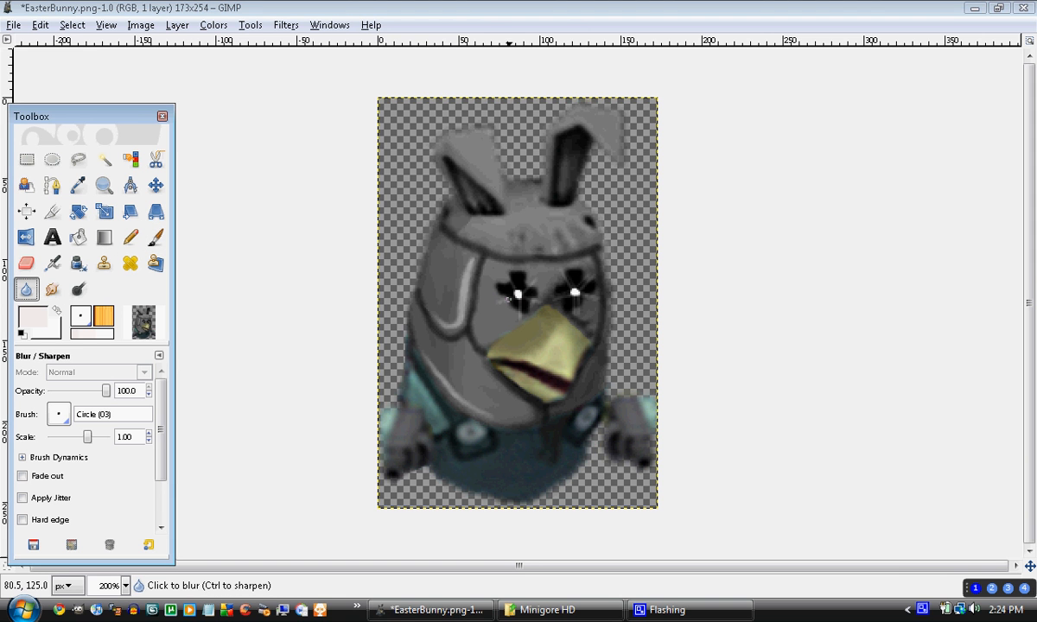
drag(518, 294, 574, 293)
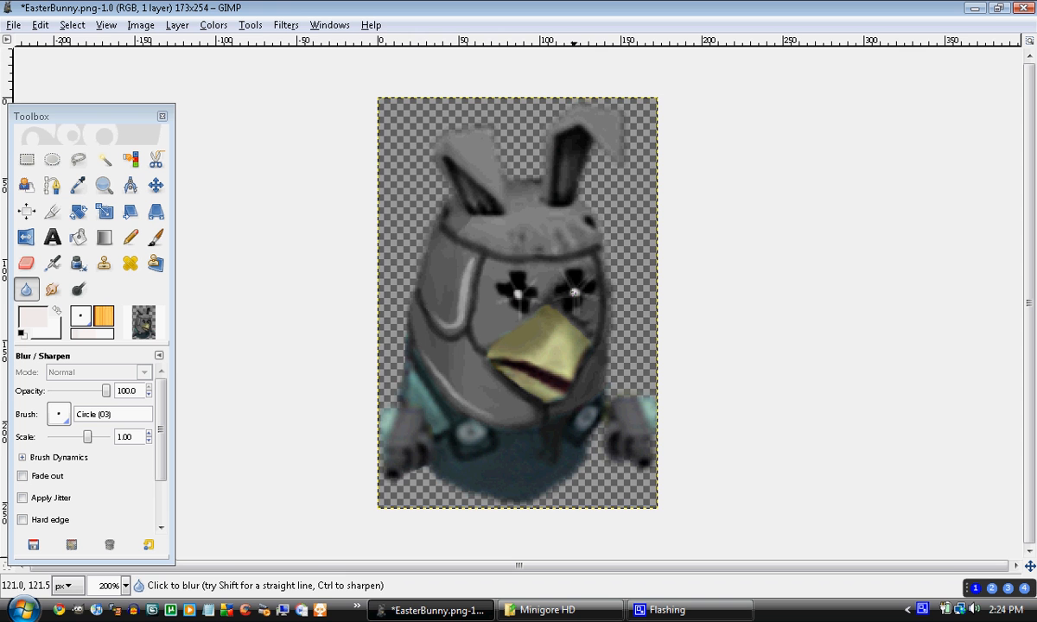
scroll(583, 292, down, 3)
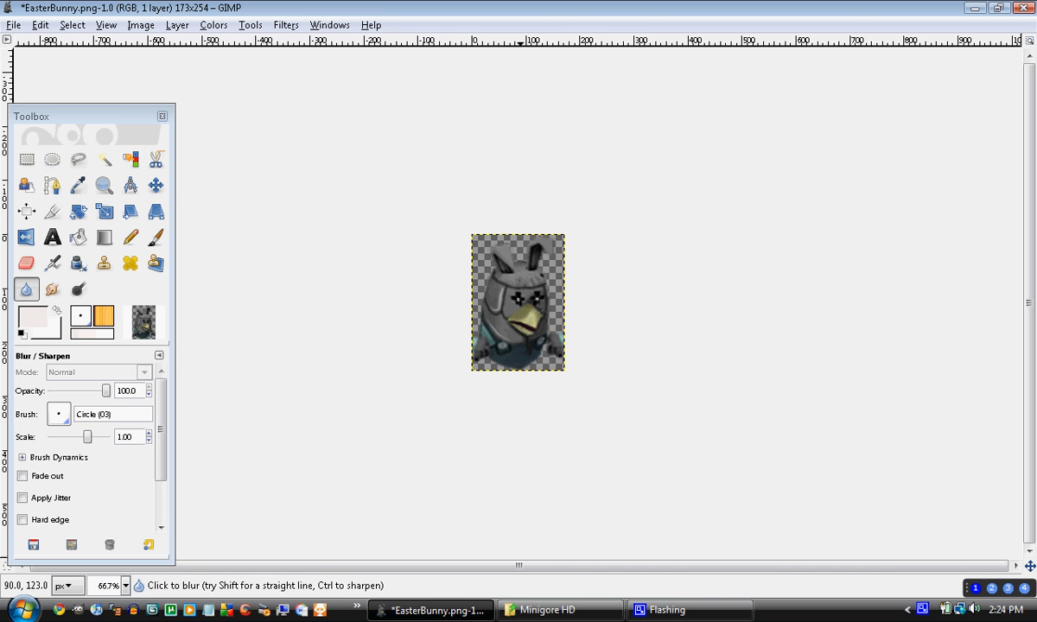
ctrl+scroll(517, 303, up, 2)
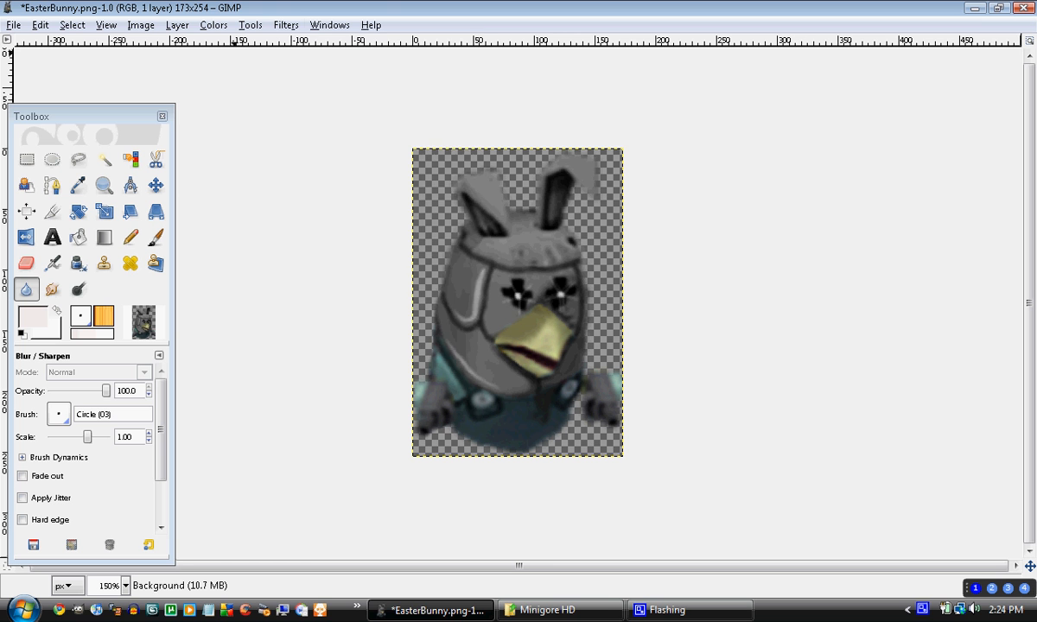
- Apply a blue Supernova with radius 6 and 100 spokes on the eye at X 87, Y 121
click(286, 25)
mouse_move(332, 165)
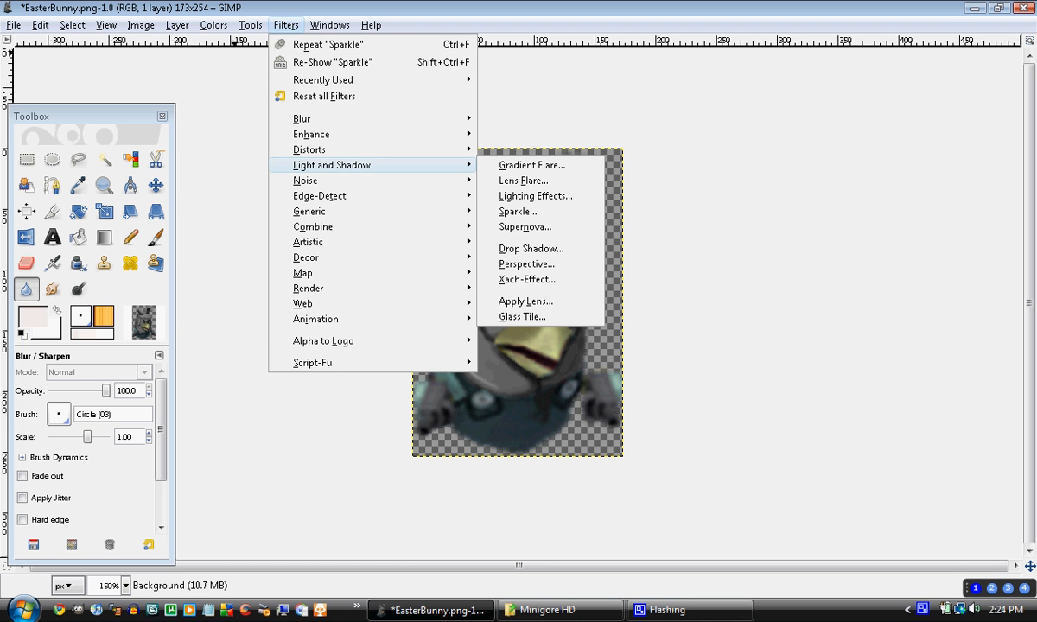
click(524, 226)
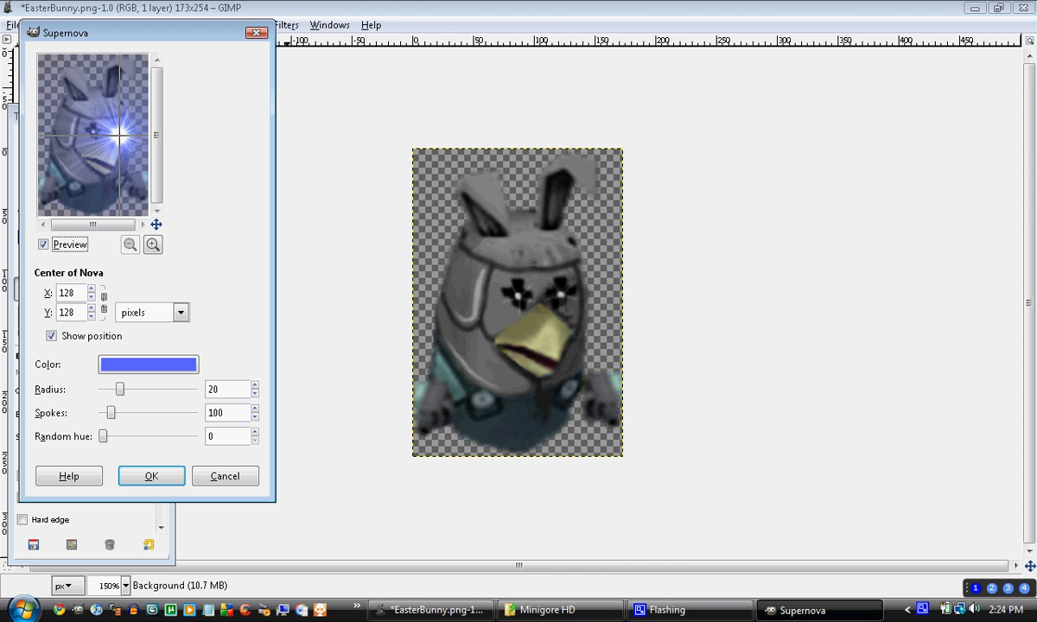
drag(119, 134, 92, 130)
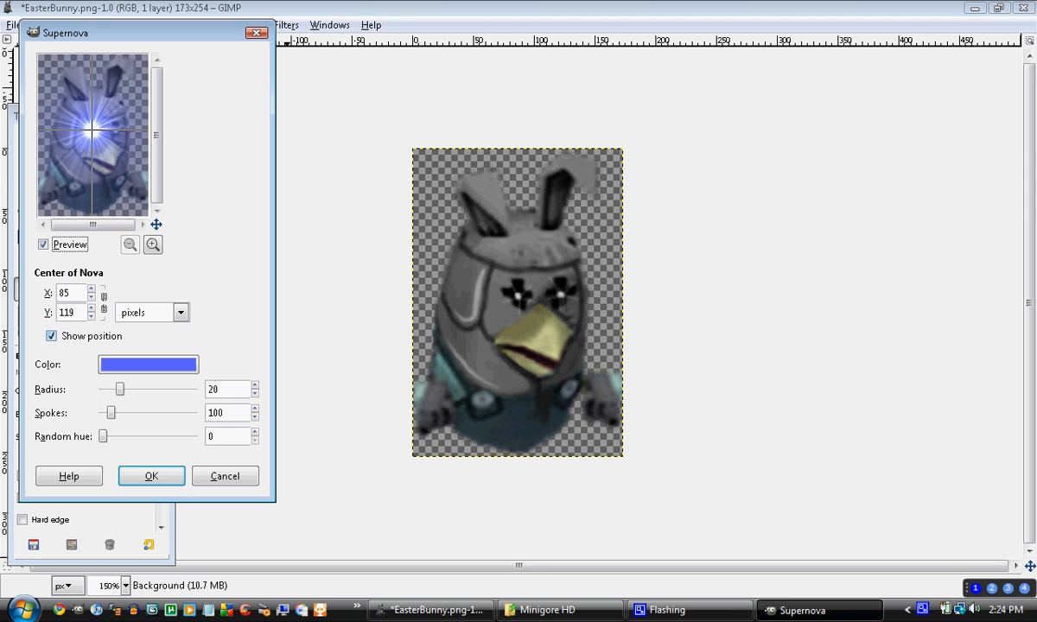
drag(120, 390, 107, 389)
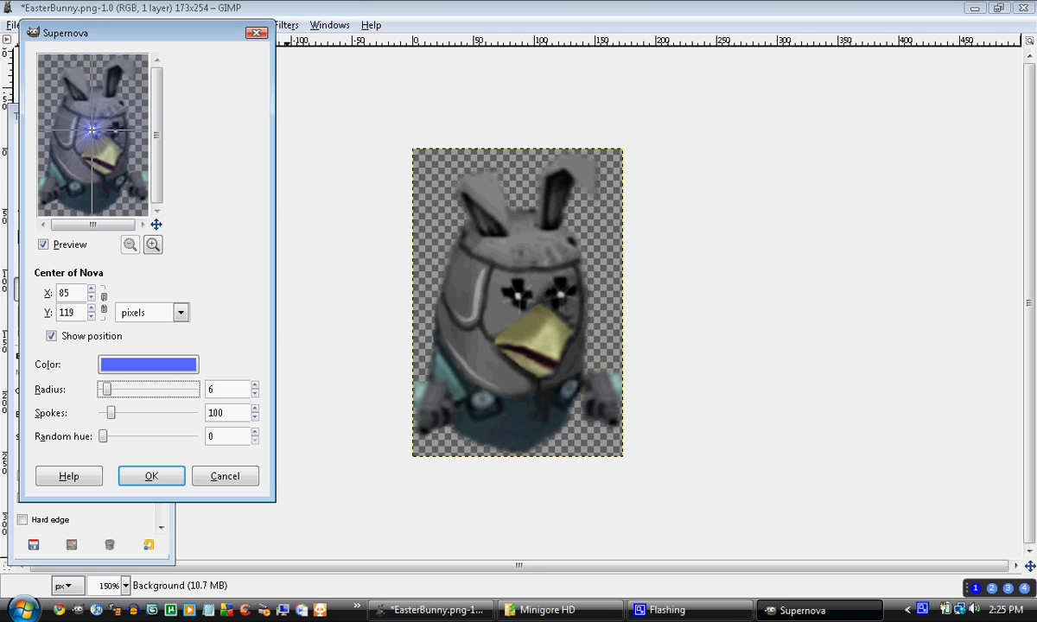
drag(93, 130, 94, 132)
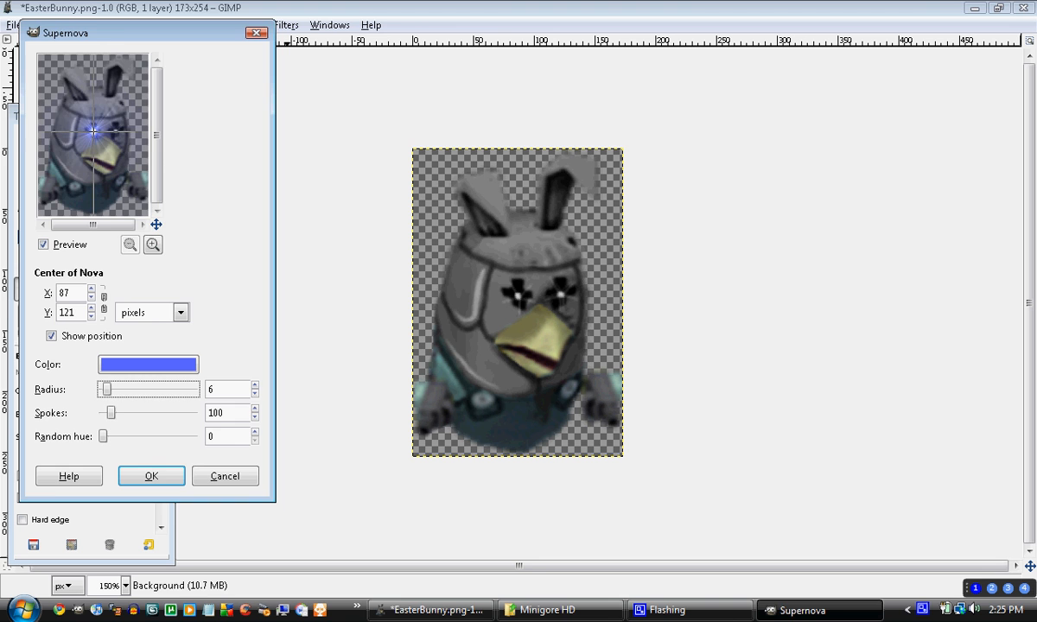
key(Return)
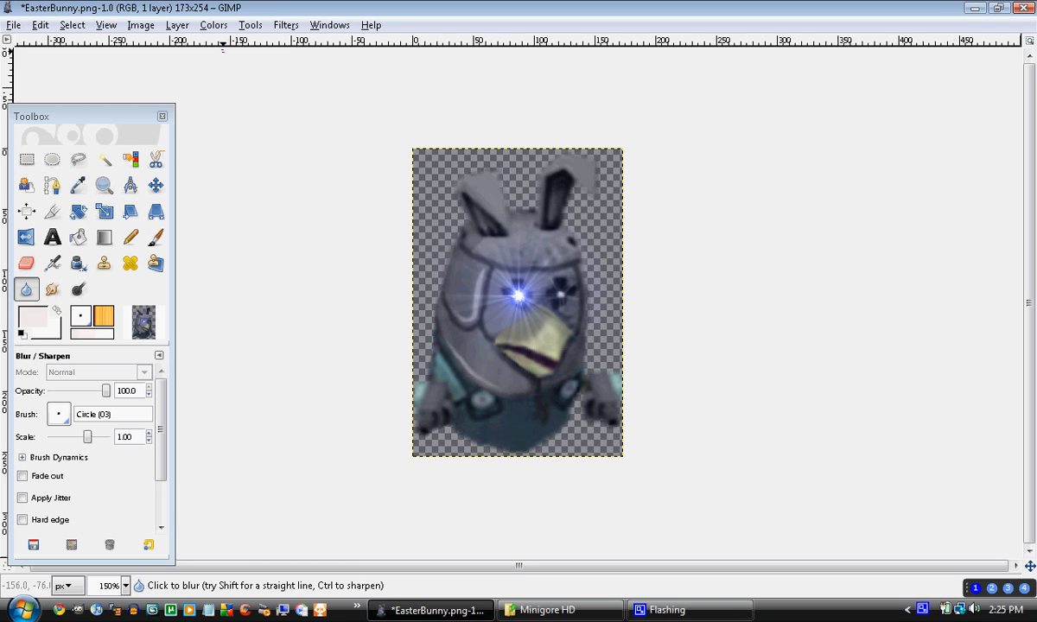
- Apply a second blue Supernova with radius 6 on the other eye, centred at X 120, Y 120
click(285, 24)
mouse_move(363, 165)
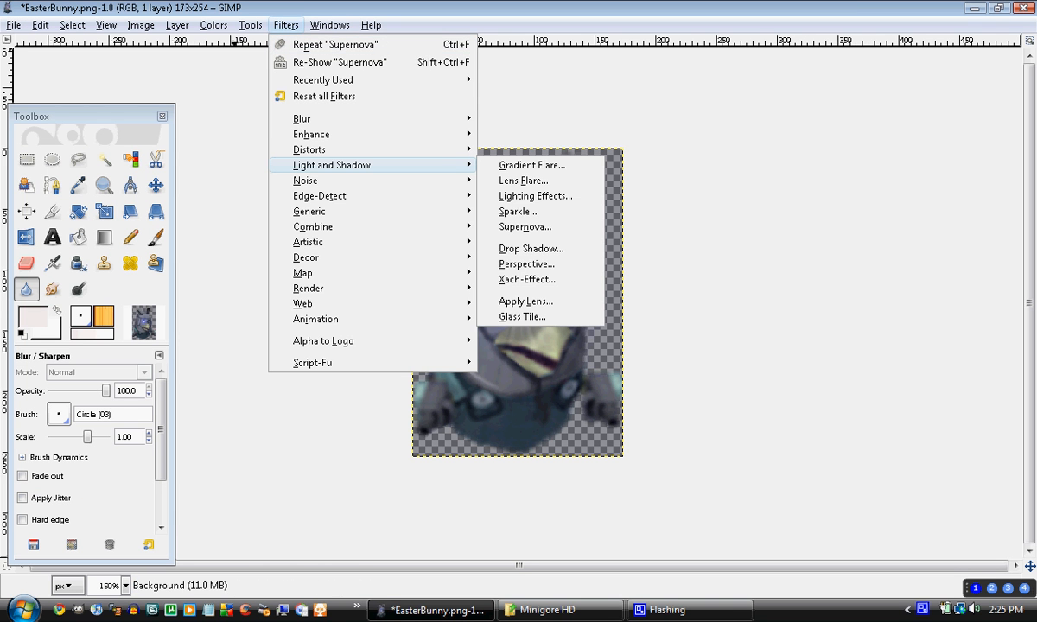
click(524, 226)
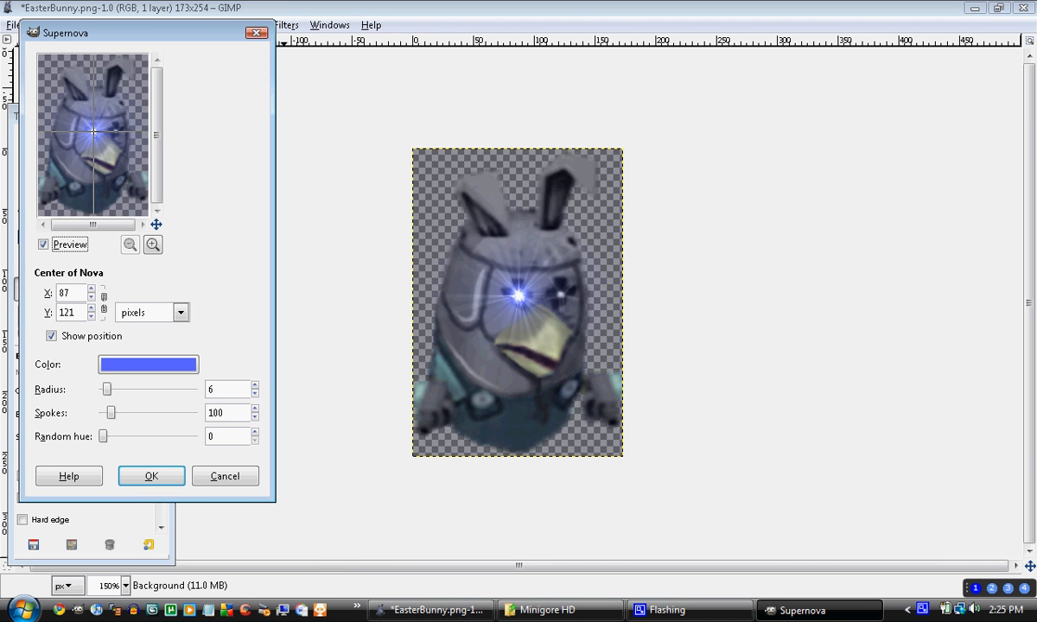
drag(93, 132, 114, 131)
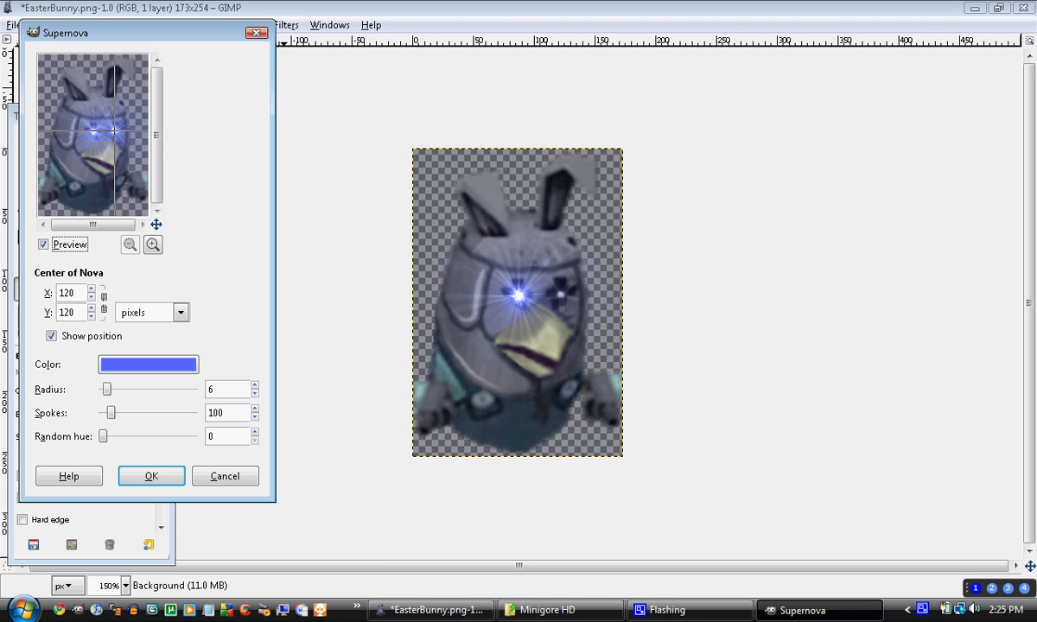
click(151, 476)
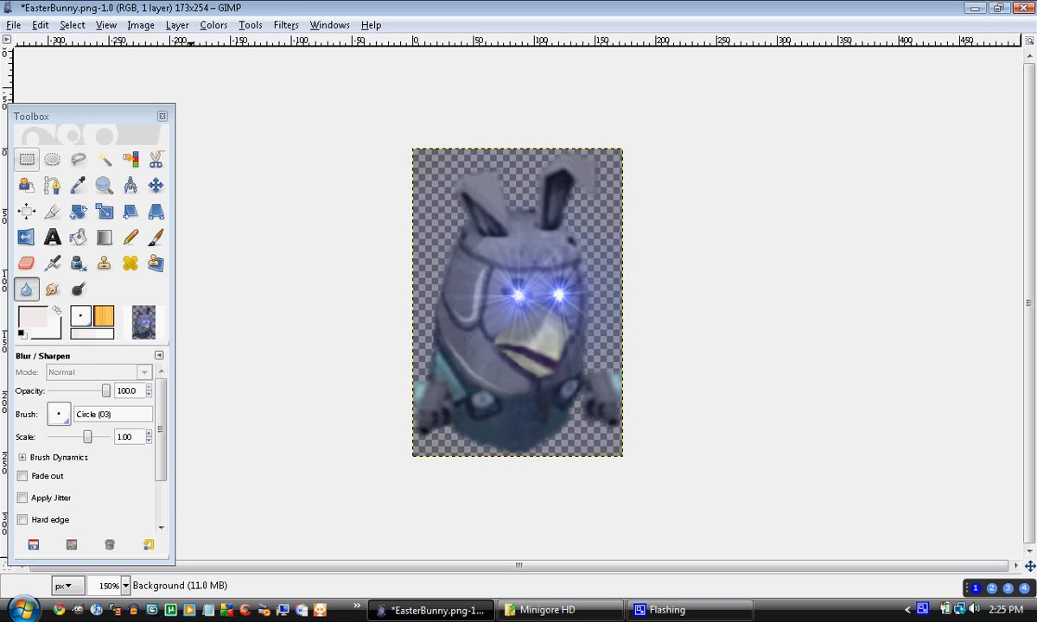
- Free-select the tinted background along the left side of the character, clear it, and drop the selection
key(r)
scroll(517, 302, down, 2)
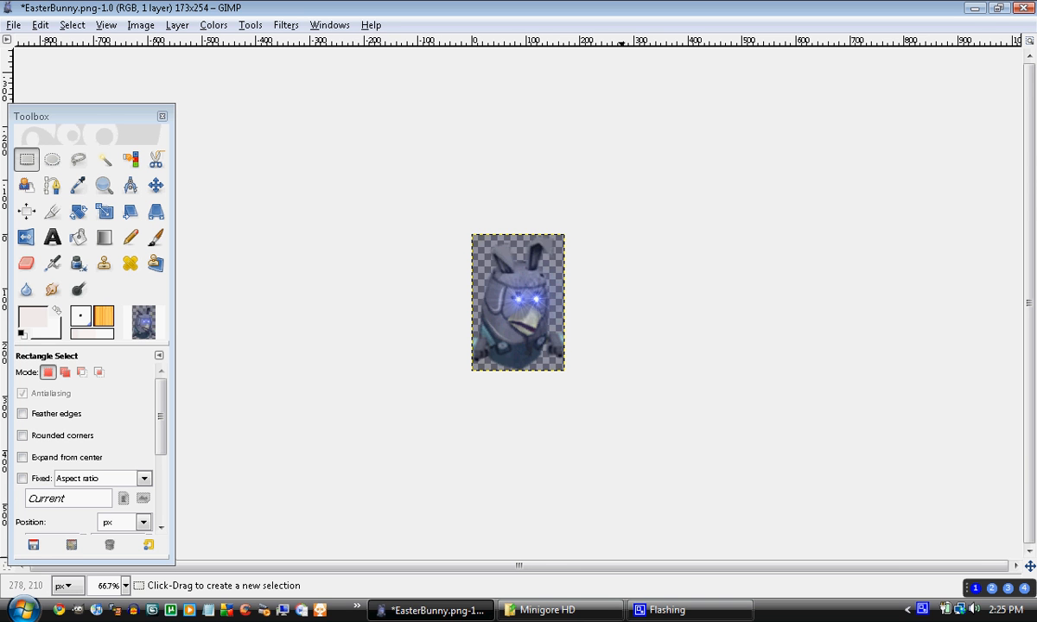
scroll(580, 295, up, 2)
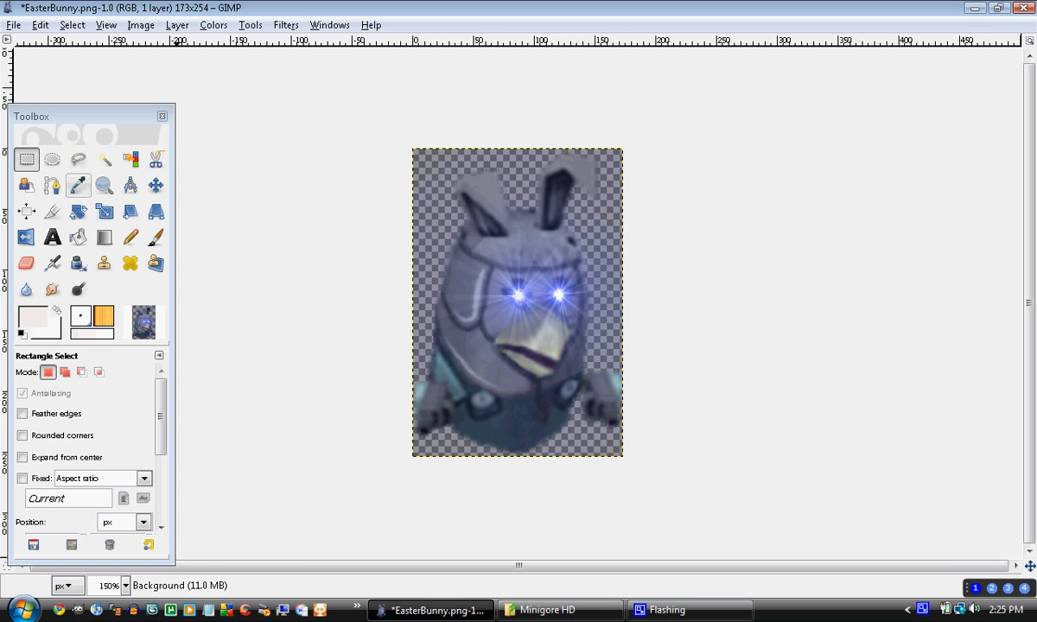
click(78, 159)
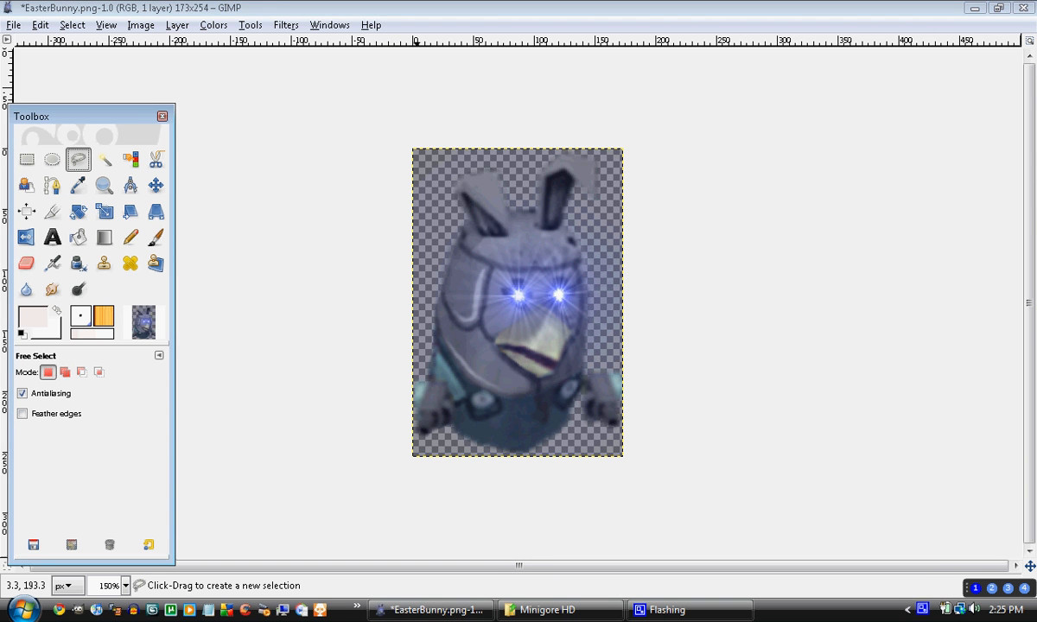
click(416, 383)
mouse_move(418, 398)
mouse_down()
mouse_move(435, 304)
mouse_move(469, 225)
mouse_move(453, 184)
mouse_move(409, 178)
mouse_up()
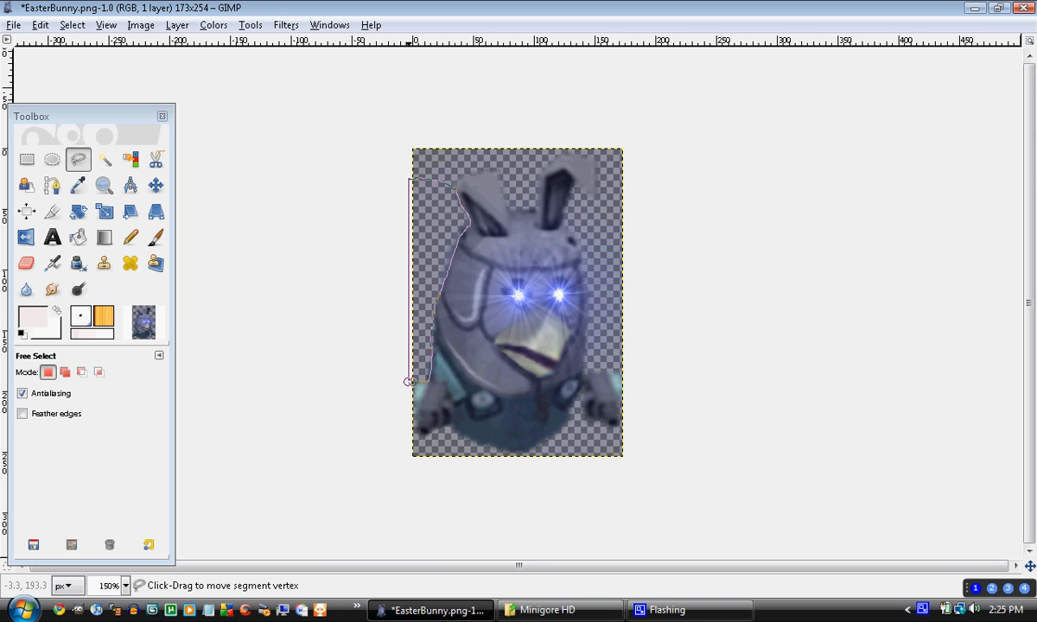
click(413, 381)
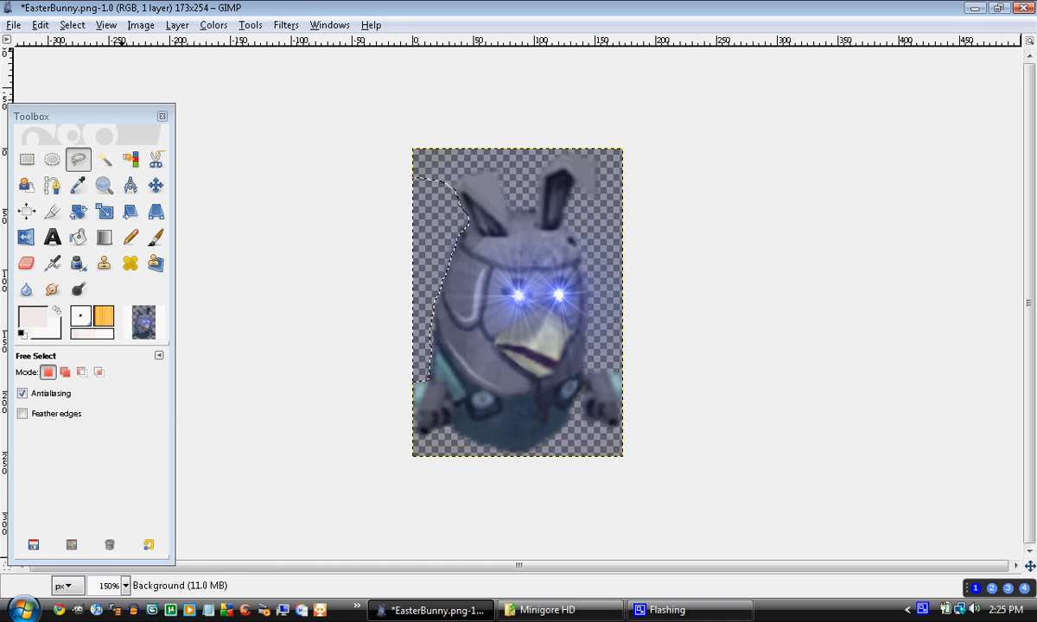
click(40, 25)
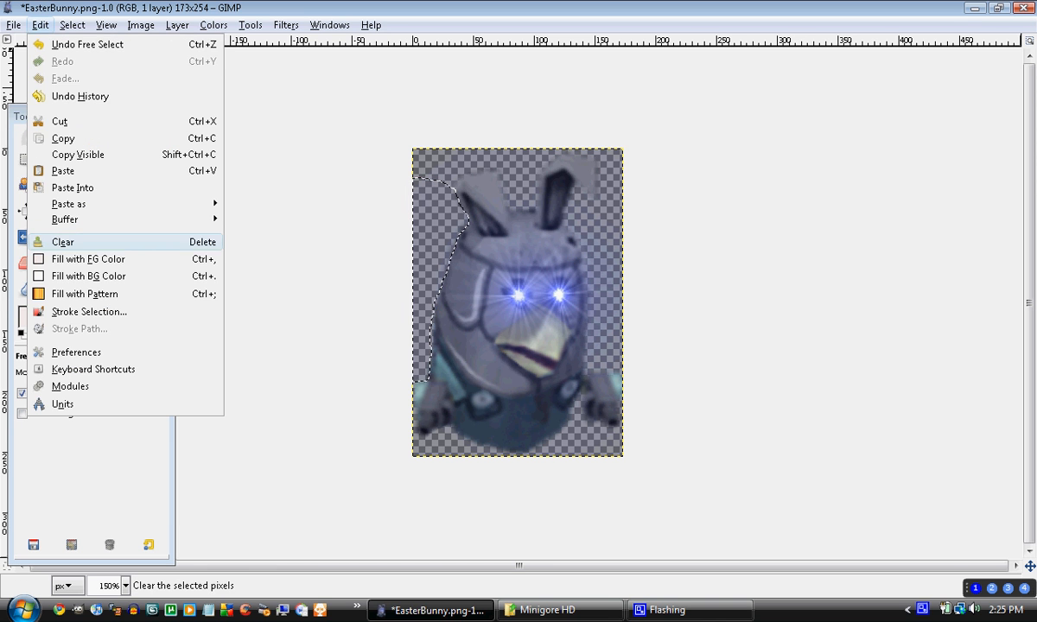
click(62, 242)
click(26, 159)
click(301, 177)
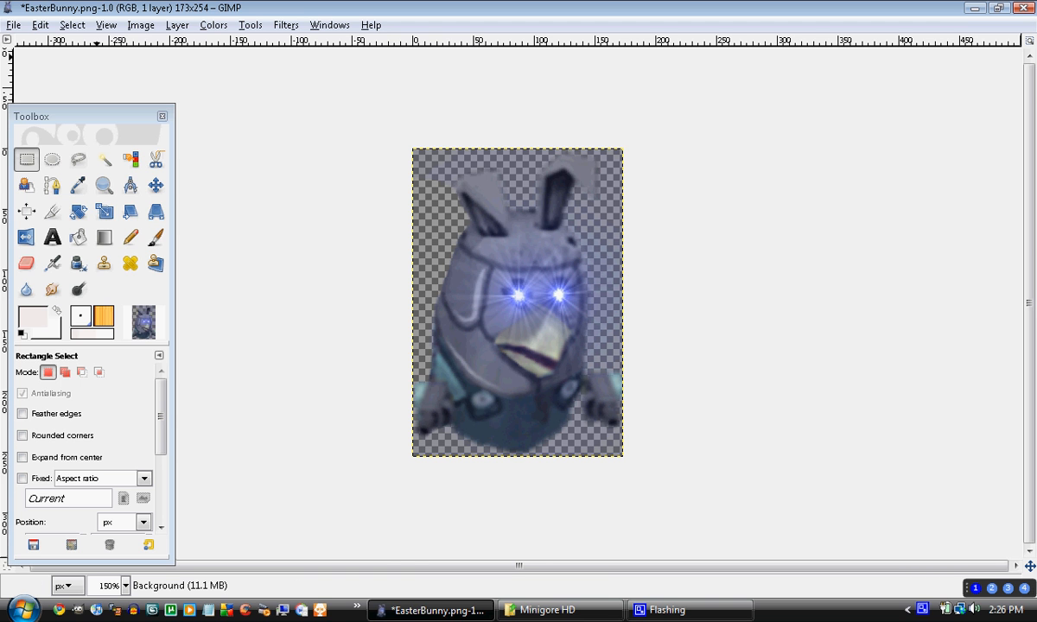
click(39, 25)
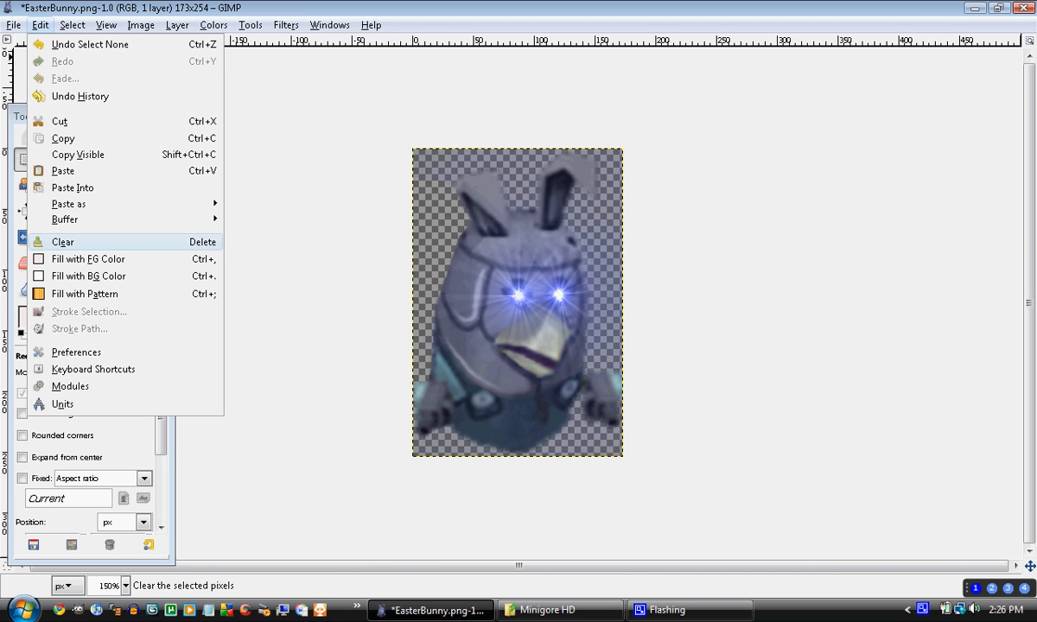
click(260, 232)
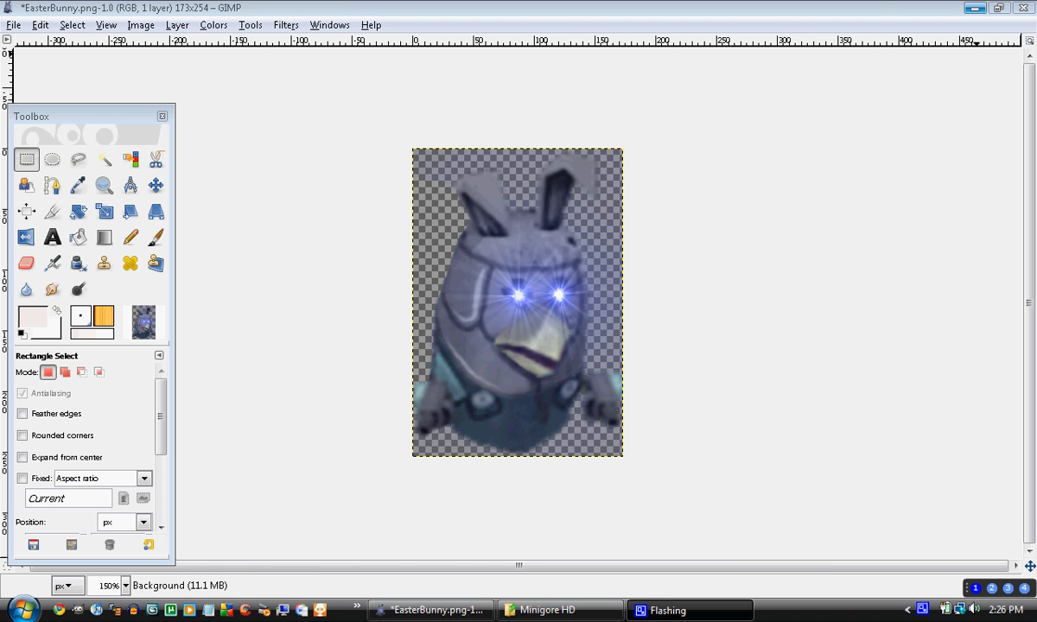
click(975, 8)
click(923, 610)
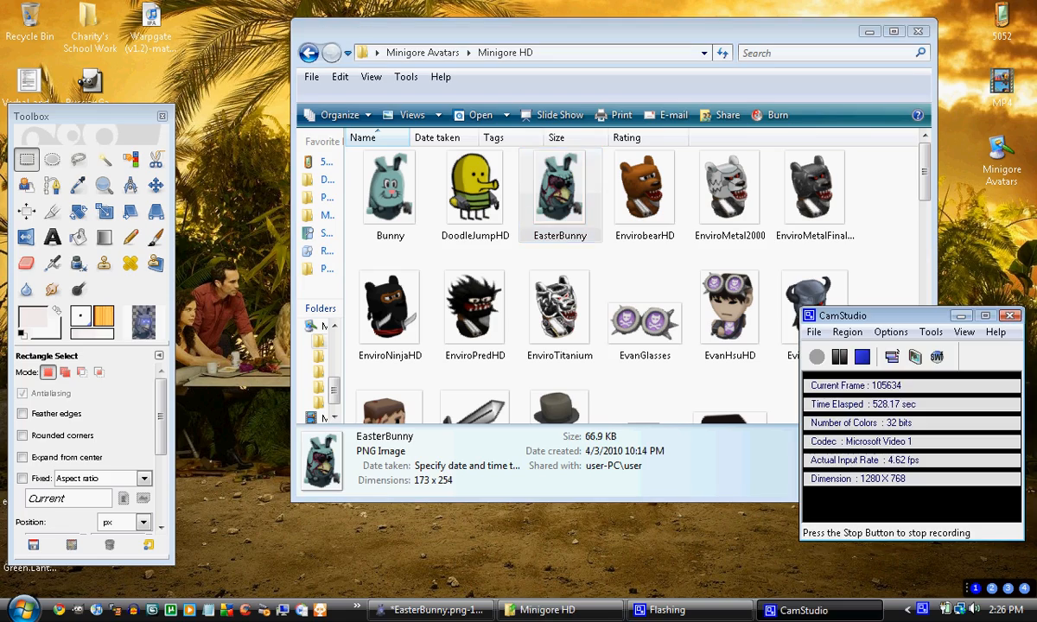